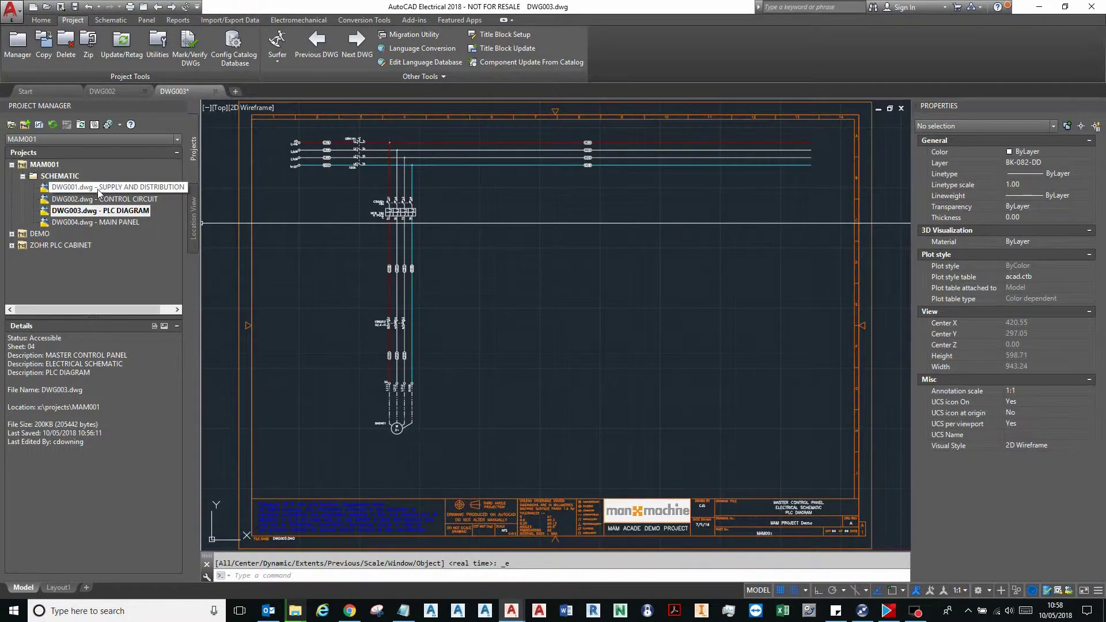
Select project MAM001 in Project Manager and bring up its shortcut menu.
left_click(55, 167)
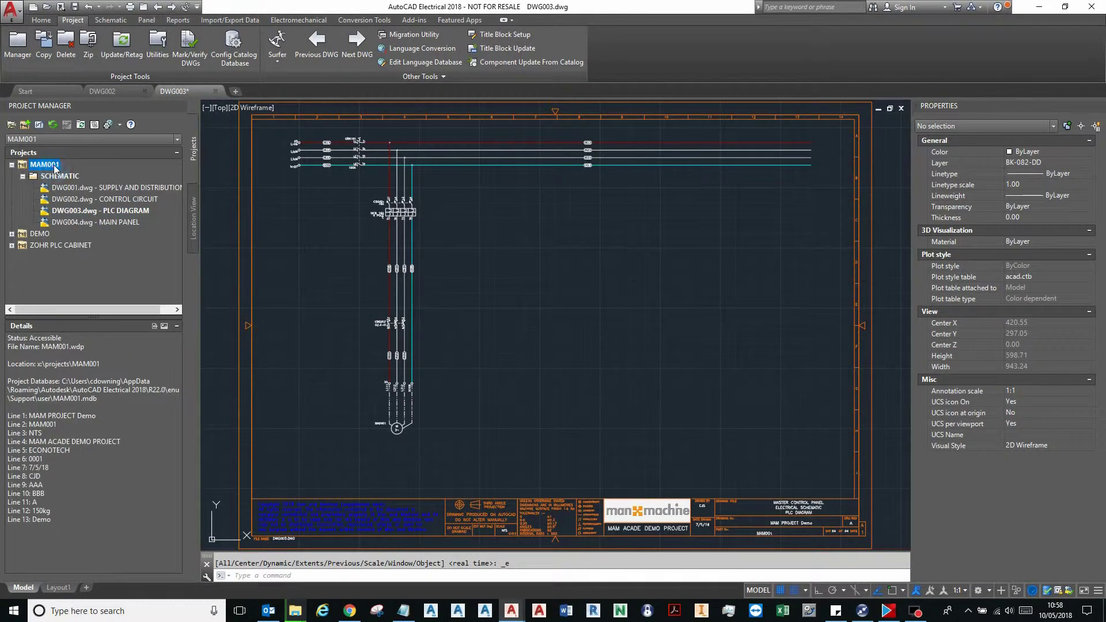
right_click(55, 167)
left_click(86, 244)
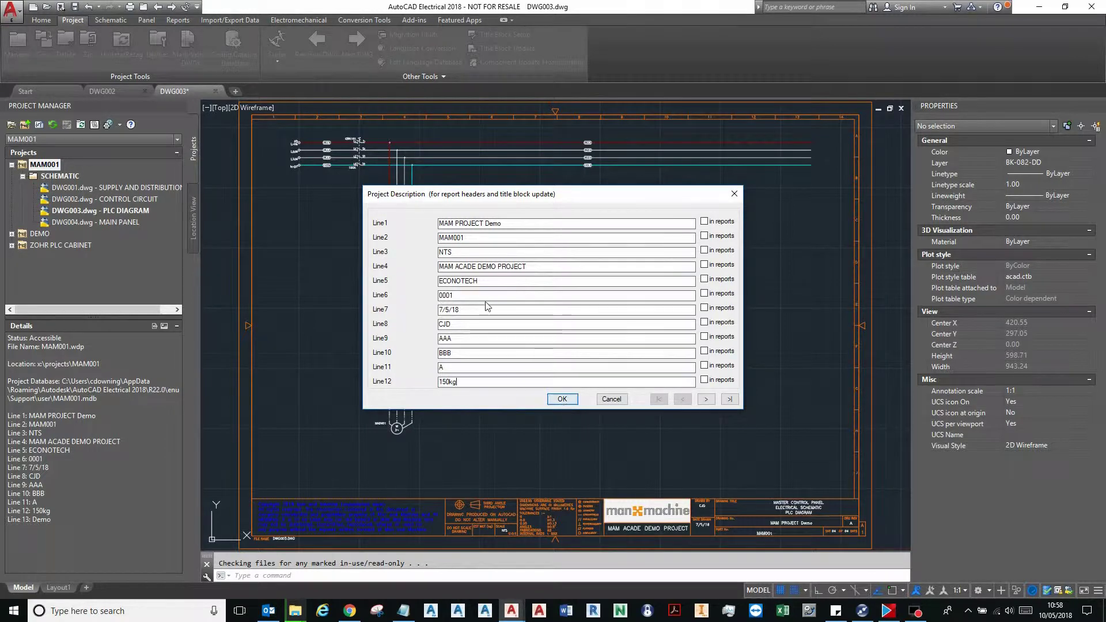
left_click(472, 252)
left_click(558, 404)
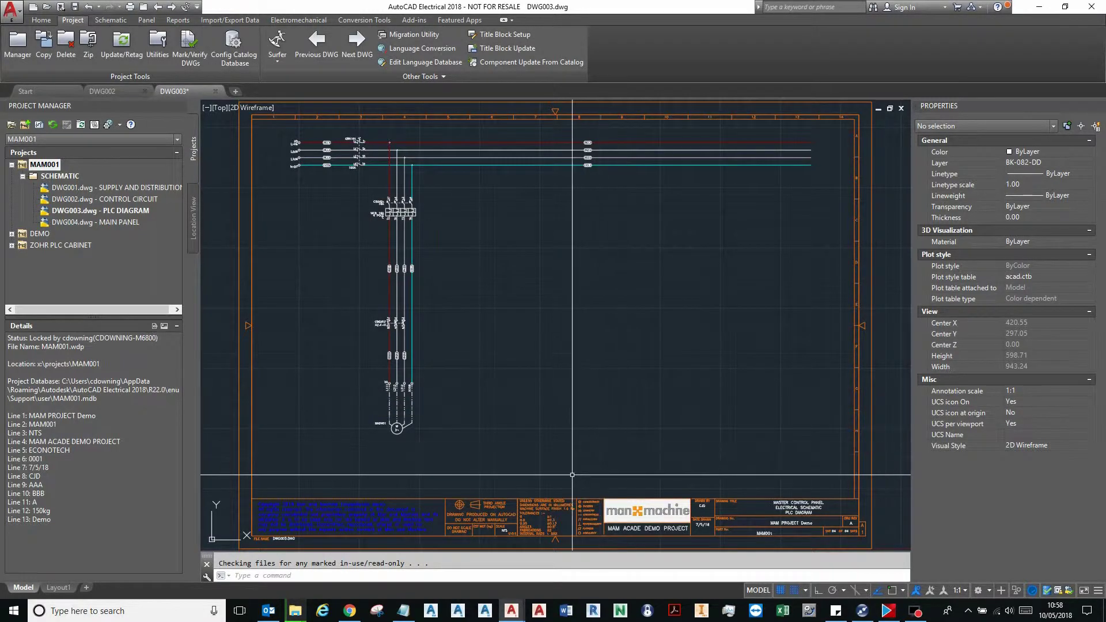
Open Options from the drawing-area menu and expand Support File Search Path.
right_click(513, 291)
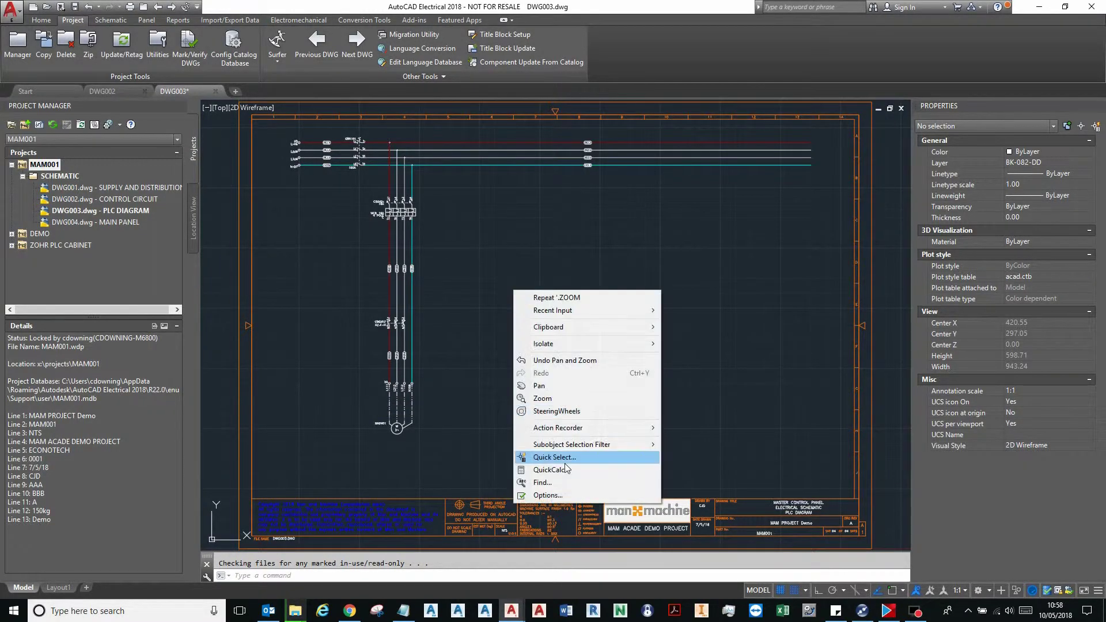
left_click(571, 496)
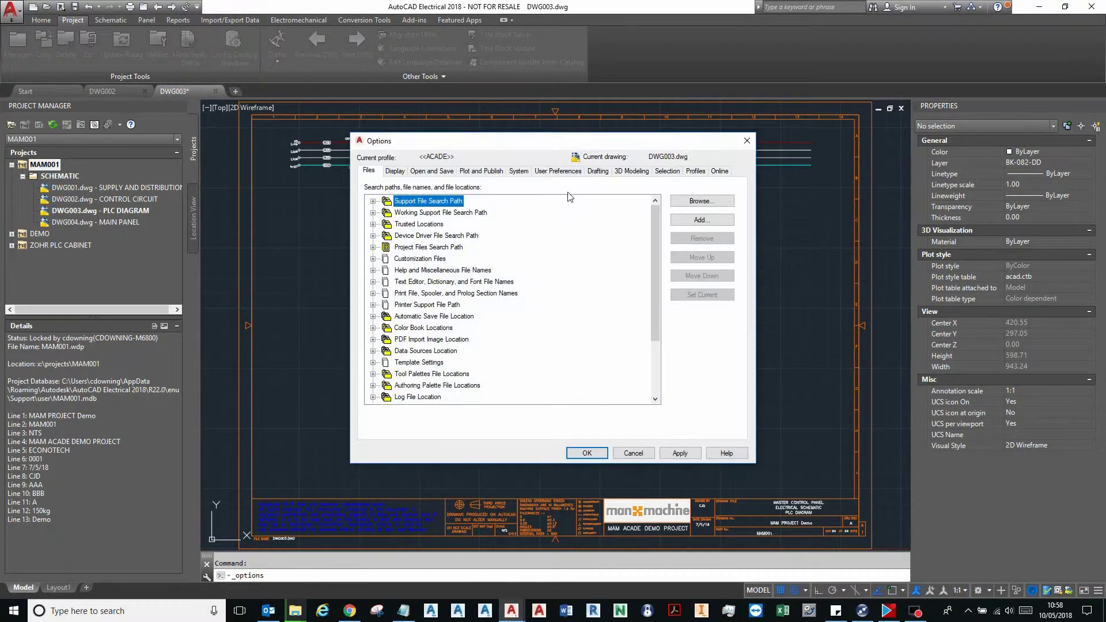
double_click(386, 203)
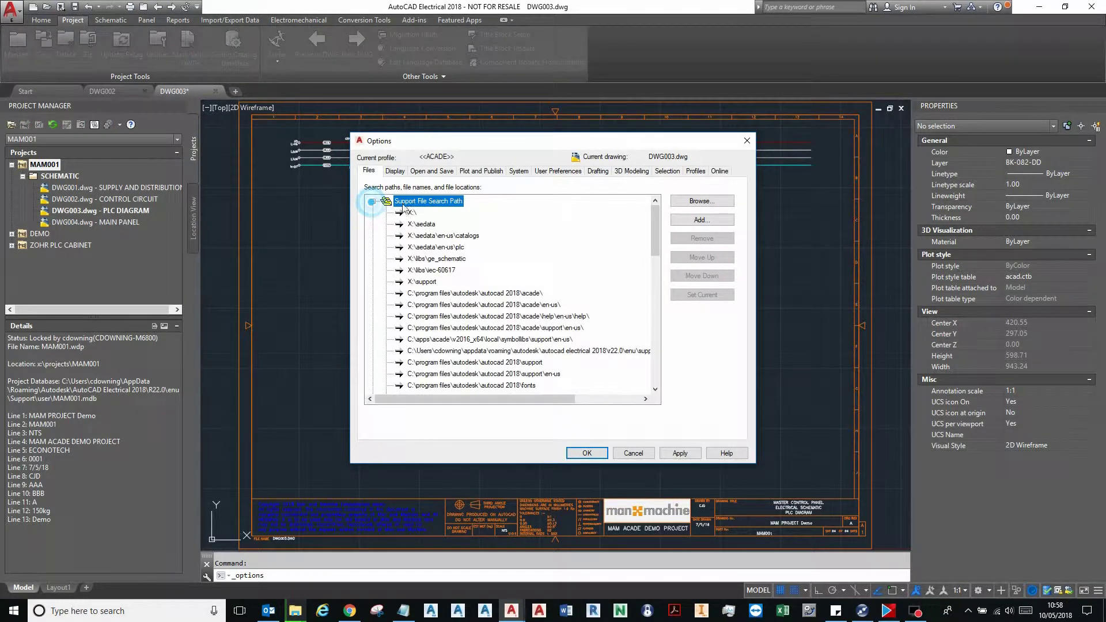
left_click(413, 212)
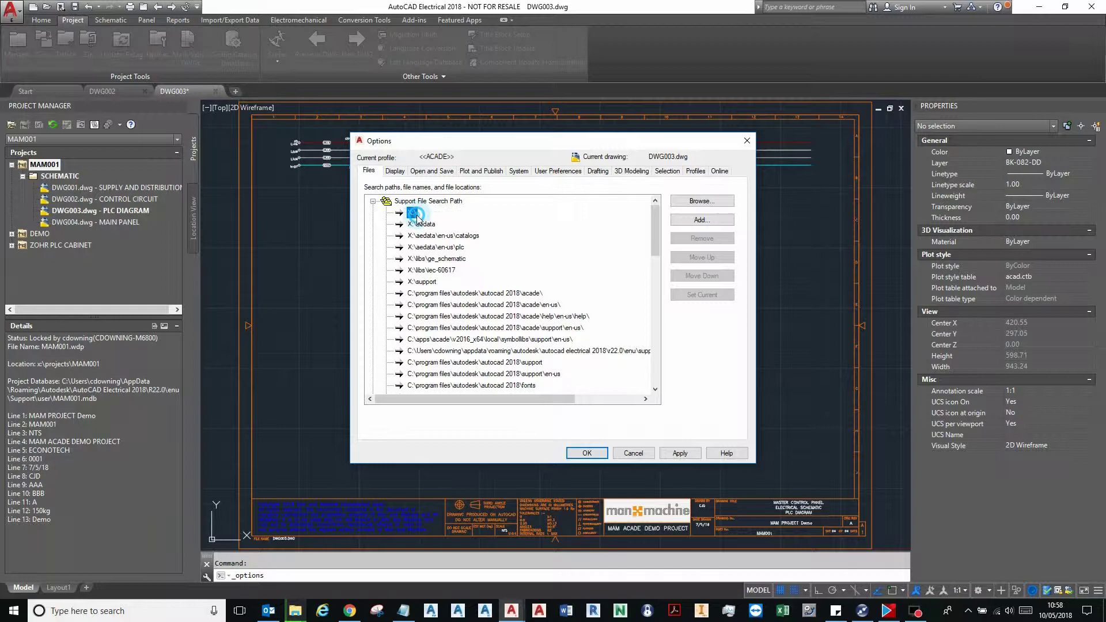
Browse through the listed support path entries, including X:\aedata\en-us\catalogs.
left_click(437, 236)
left_click(436, 259)
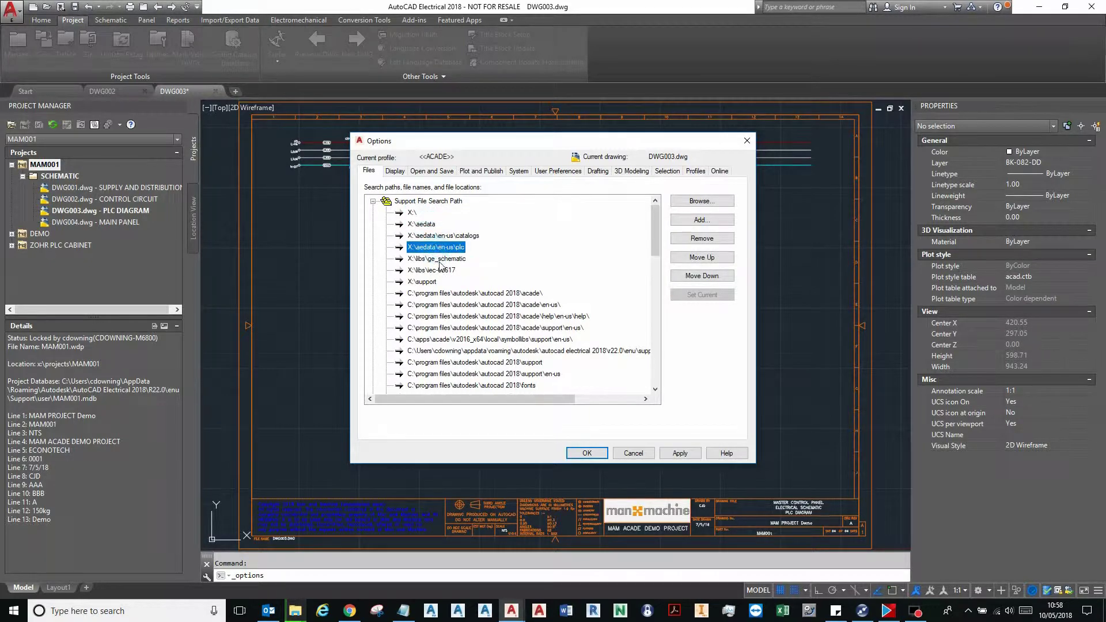
left_click(436, 270)
left_click(436, 281)
left_click(436, 270)
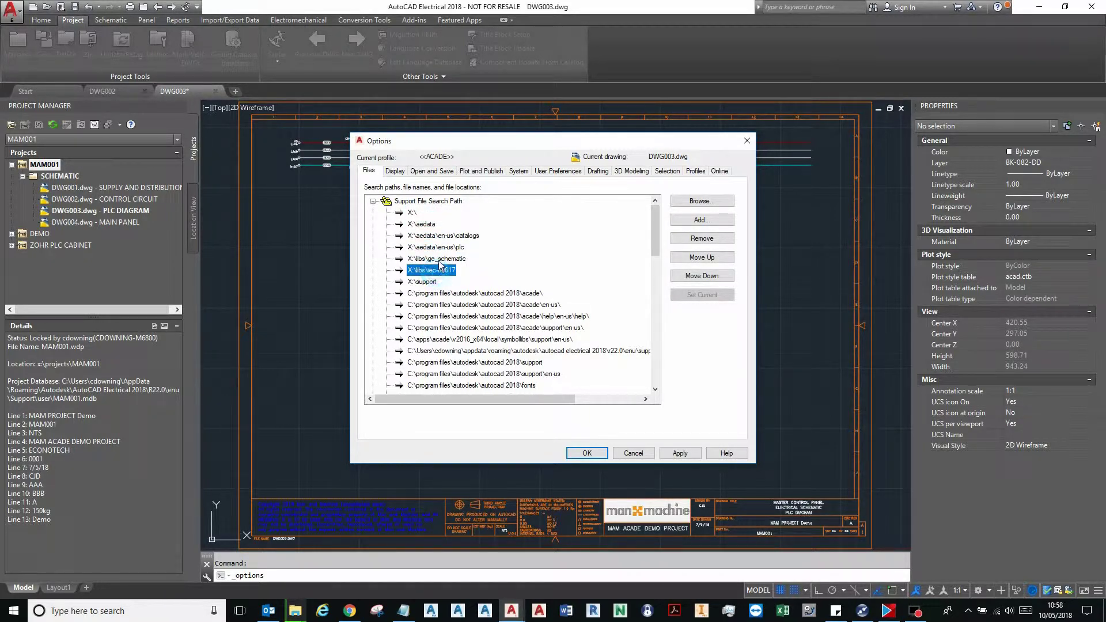
left_click(436, 259)
left_click(435, 247)
left_click(424, 224)
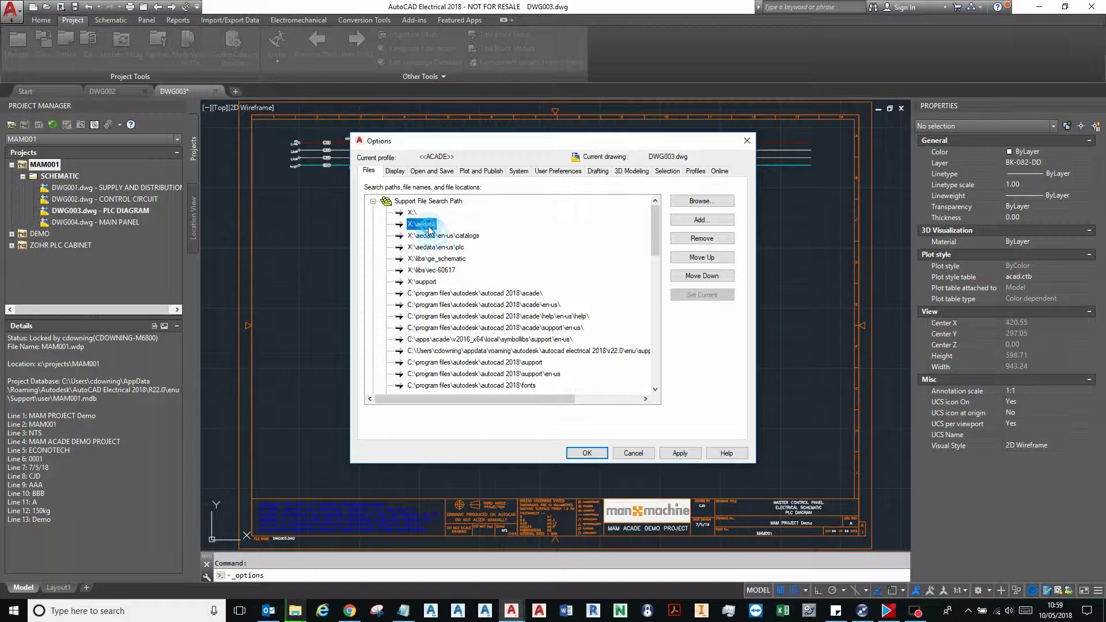
left_click(411, 212)
left_click(414, 201)
left_click(412, 213)
left_click(421, 225)
left_click(423, 236)
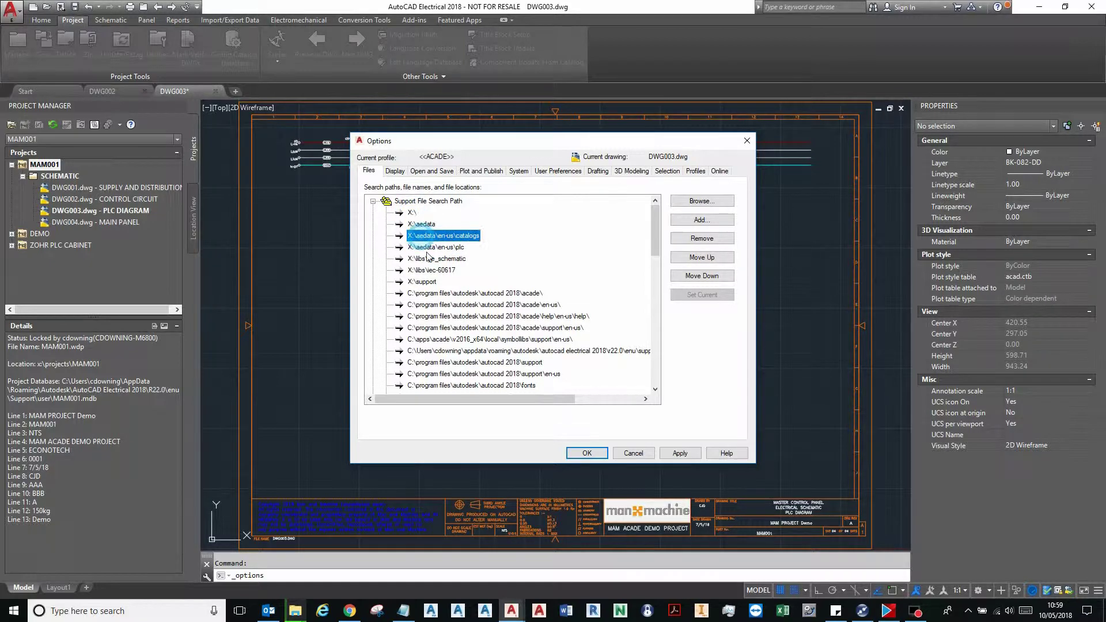
left_click(431, 247)
left_click(438, 259)
Select the X:\support path entry and clear its text for editing.
left_click(412, 213)
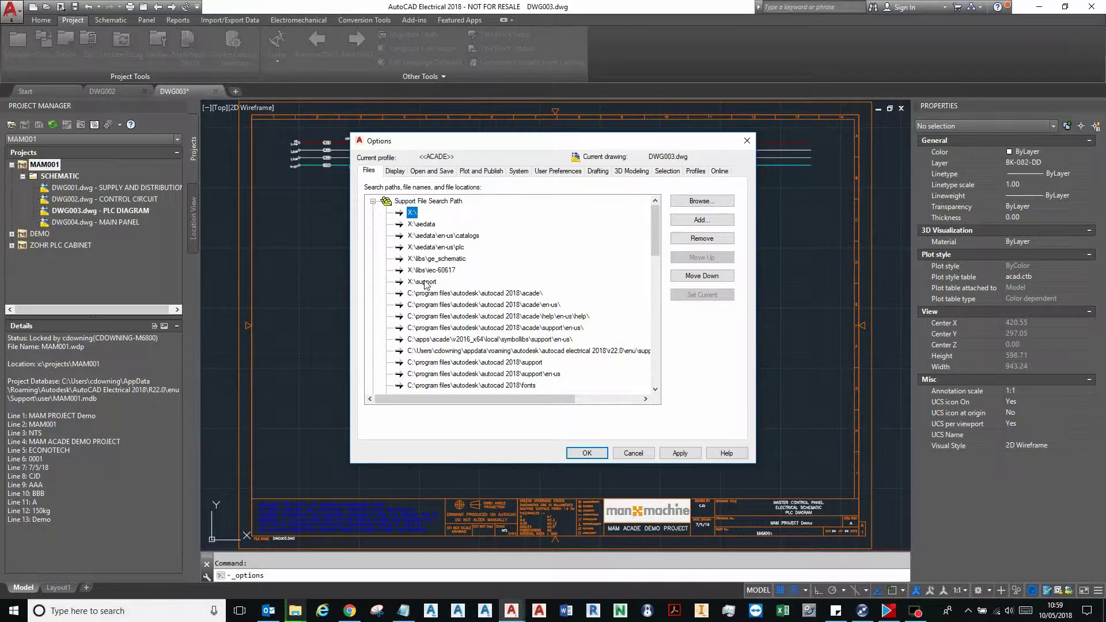
left_click(425, 282)
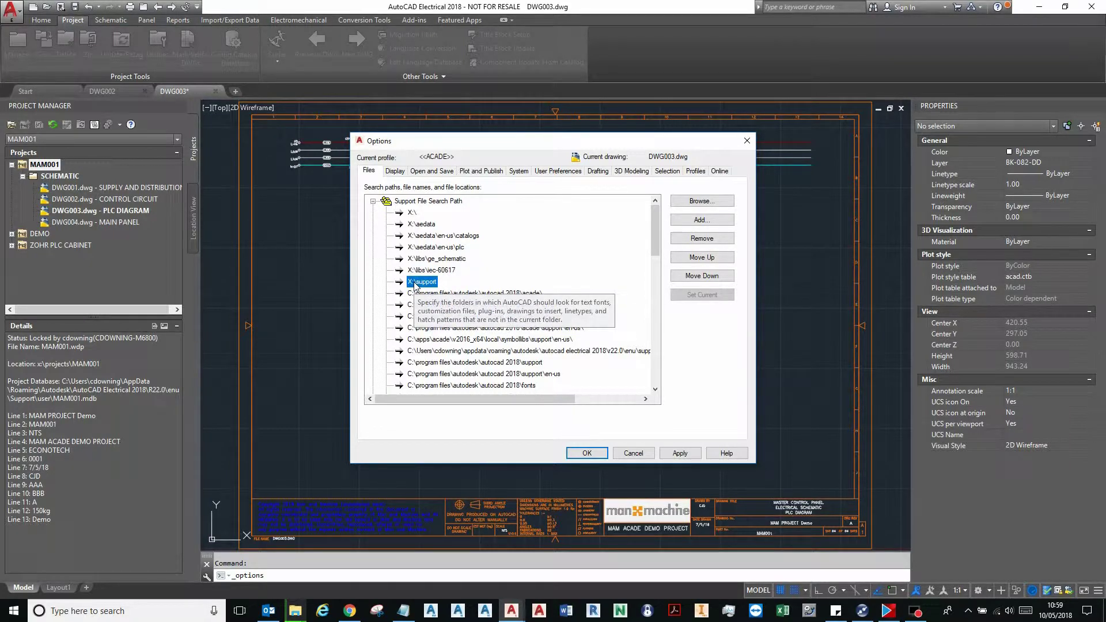
left_click(418, 283)
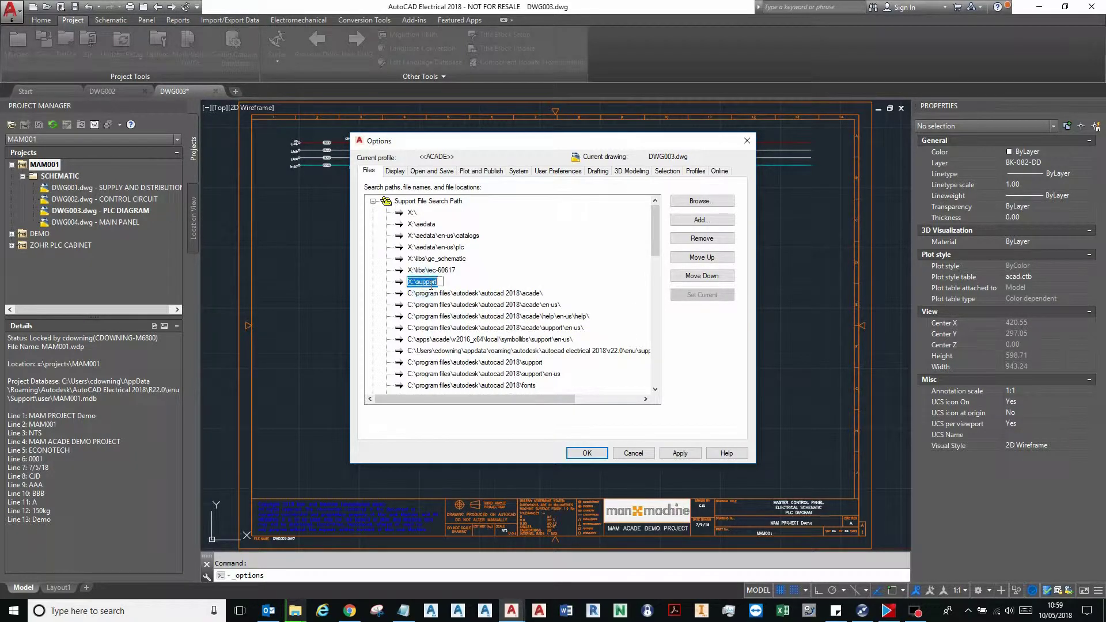
key("BackSpace")
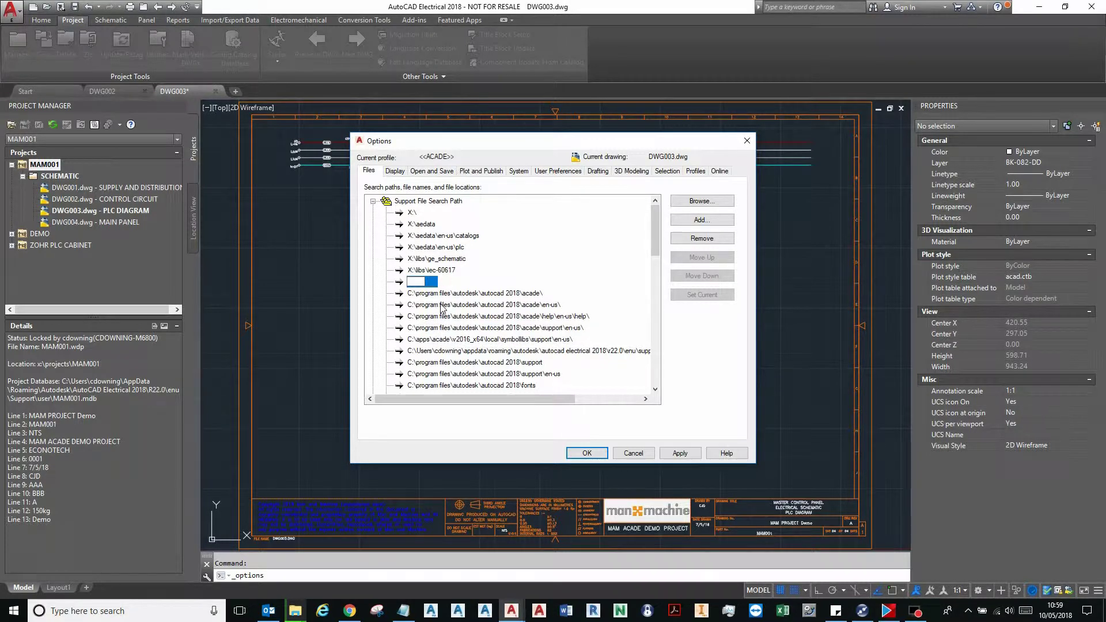
Bring the X:\support Explorer window forward, reposition it, and sort contents by Type.
type("X:\\support")
mouse_move(295, 610)
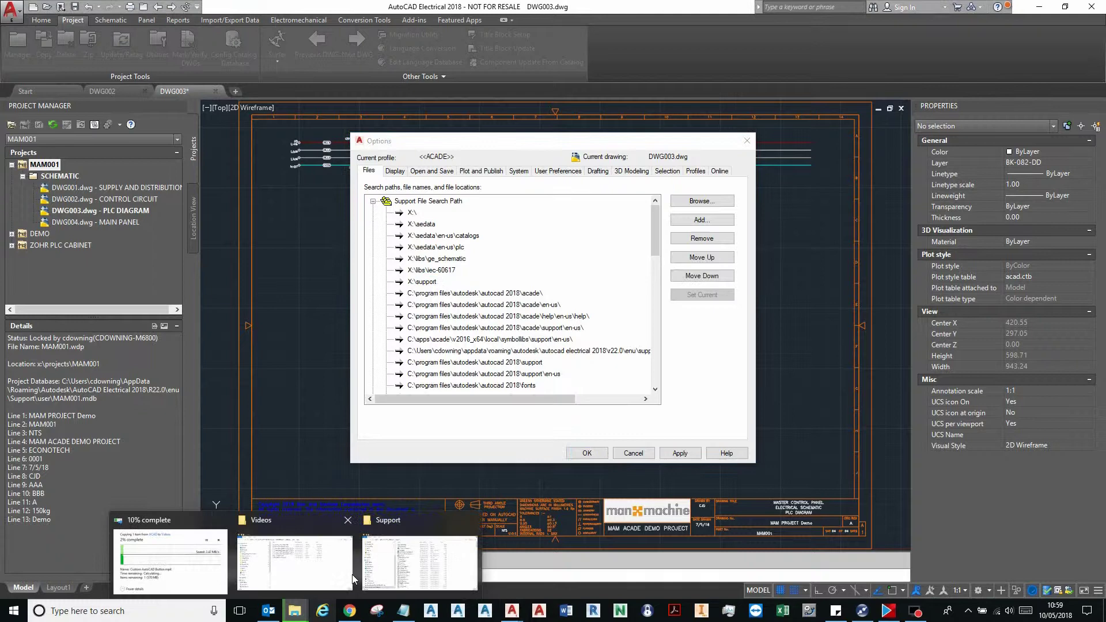
left_click(387, 576)
left_click(446, 172)
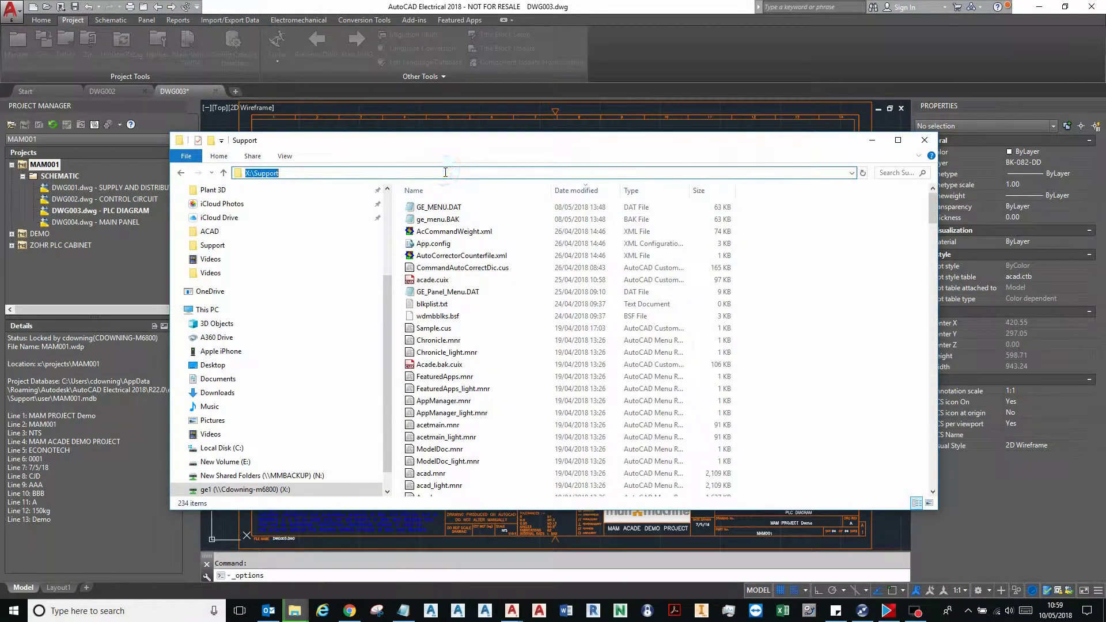
left_click(445, 173)
key("Escape")
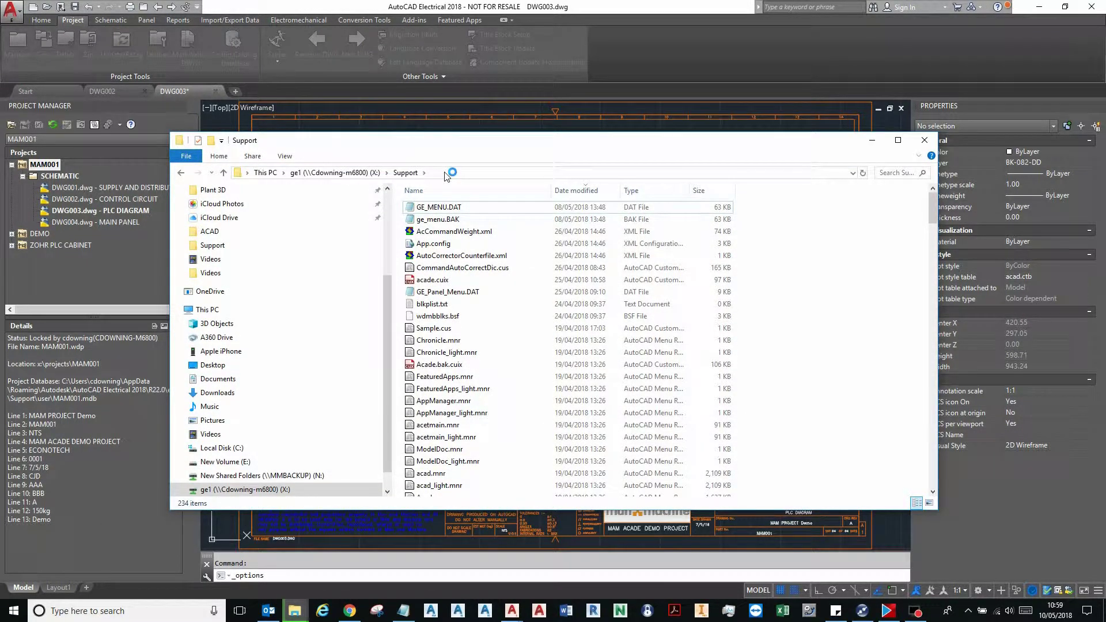
left_click_drag(468, 142, 421, 115)
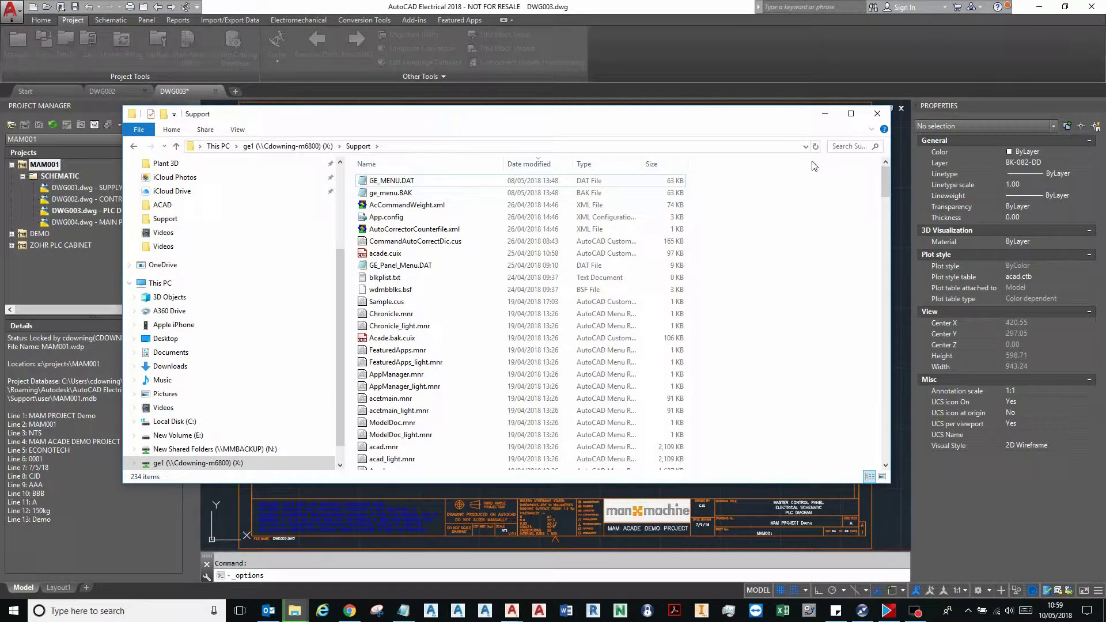
left_click(599, 164)
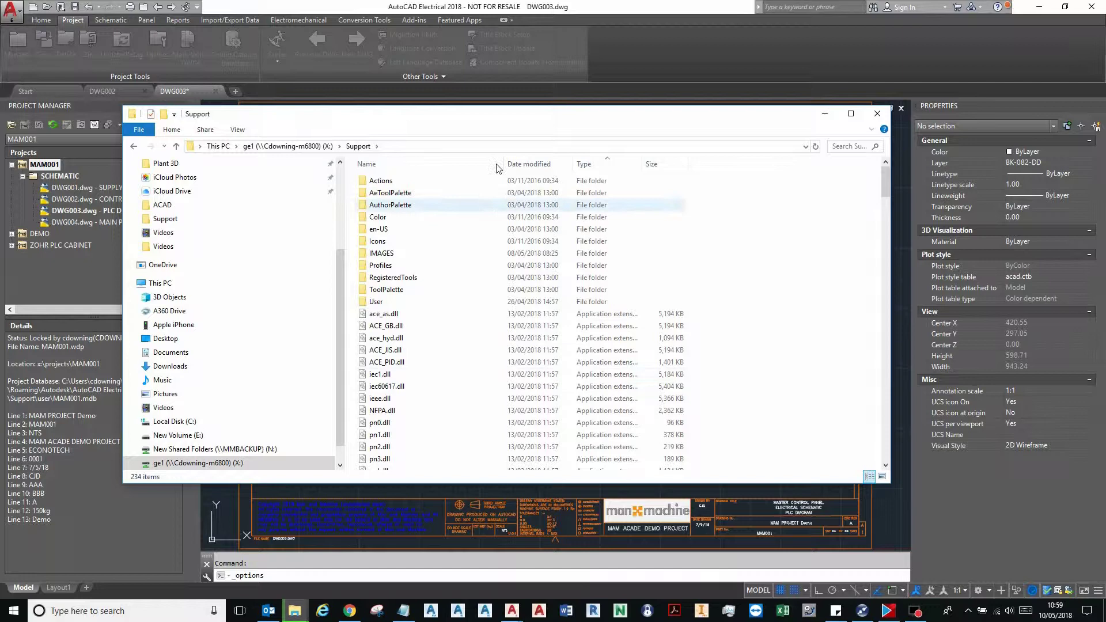
Launch Notepad from Windows search and start a Save As.
left_click(200, 620)
type("note")
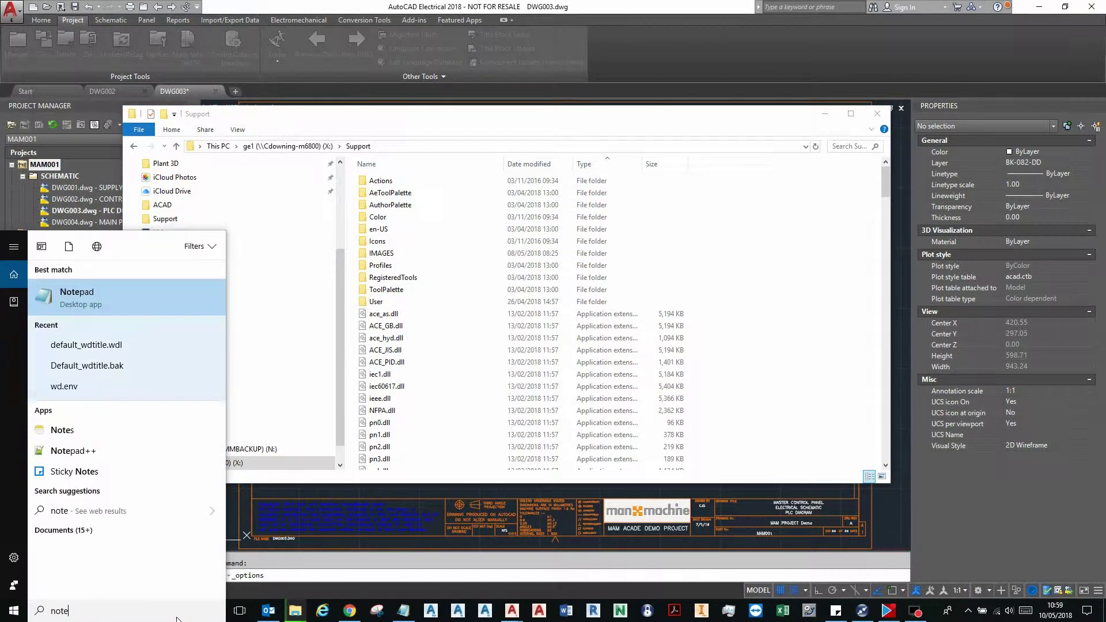
left_click(87, 295)
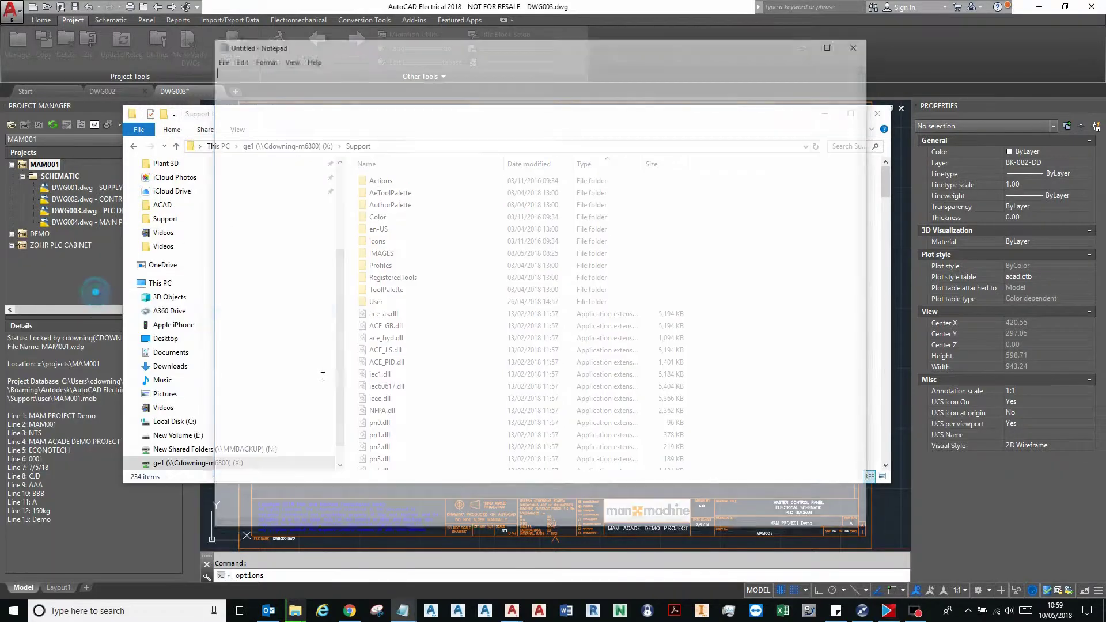
left_click(219, 60)
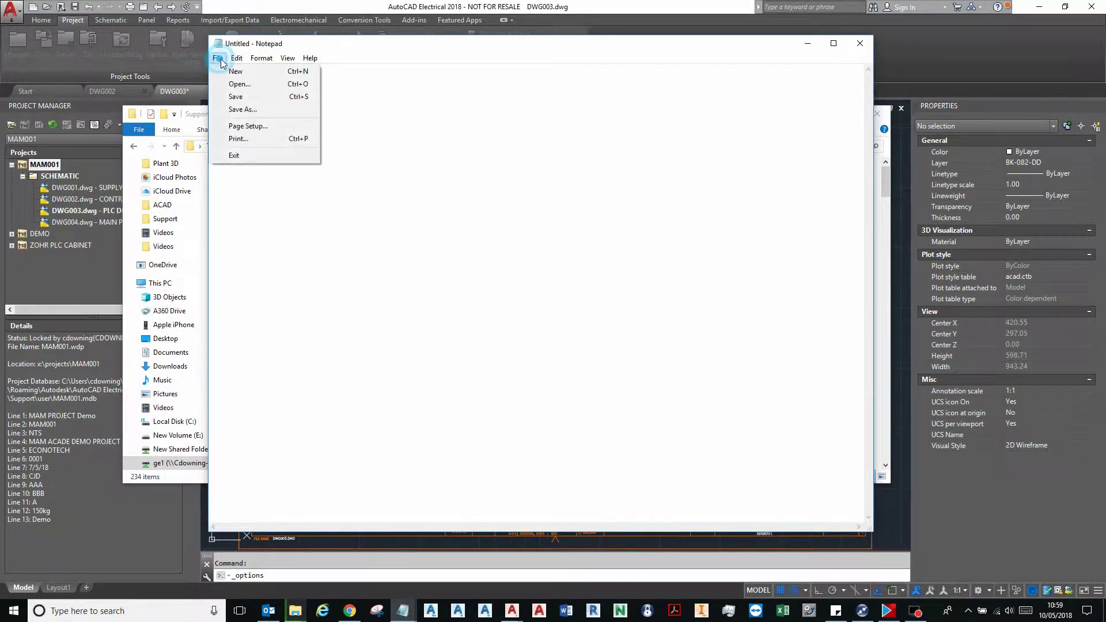
left_click(240, 109)
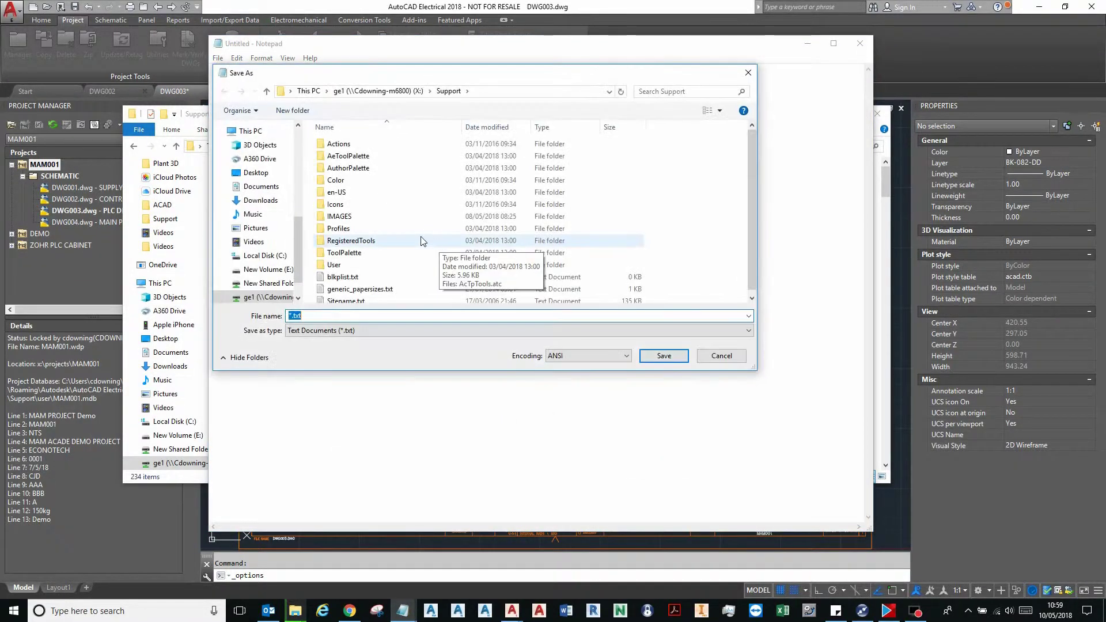
Name the file Default_wdtitle.wdl and set the save type to All Files (*.*).
type("wd")
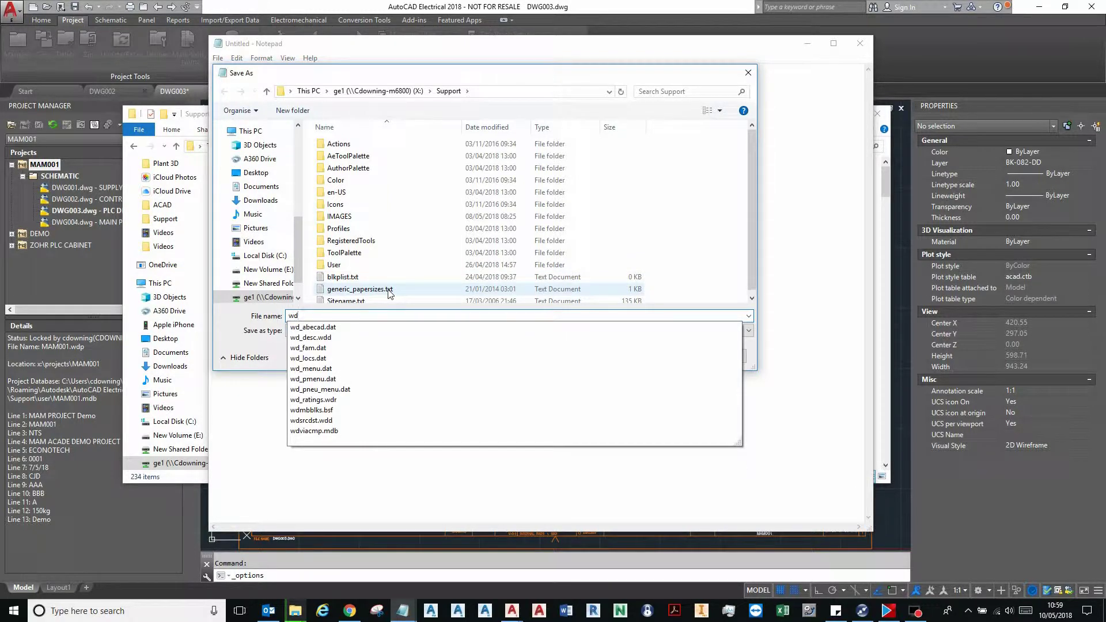
key("BackSpace")
key("BackSpace")
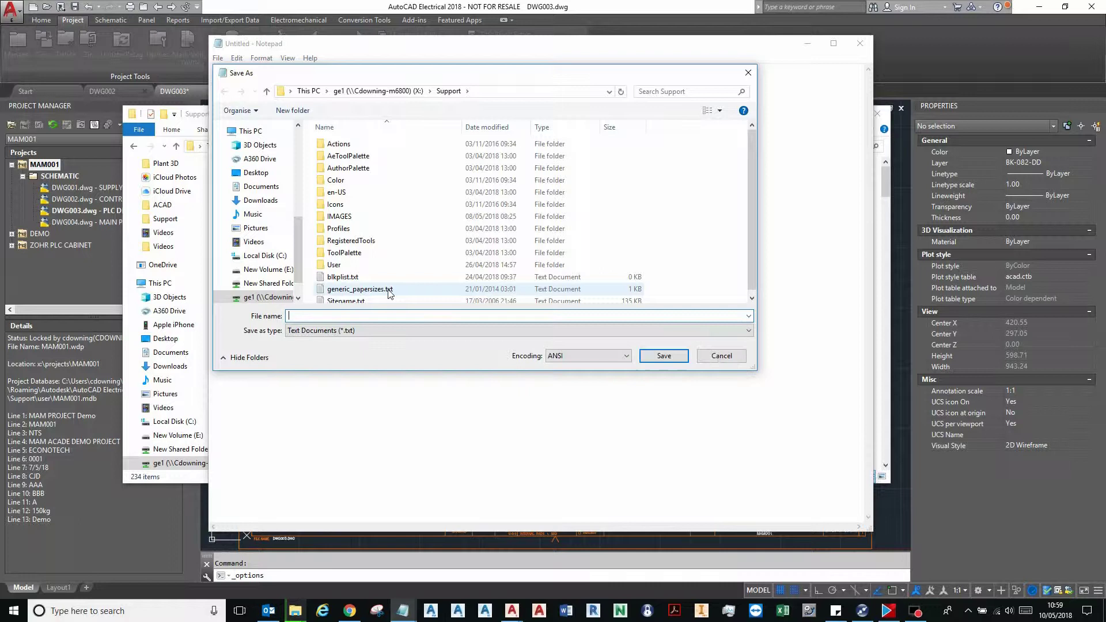
type("default")
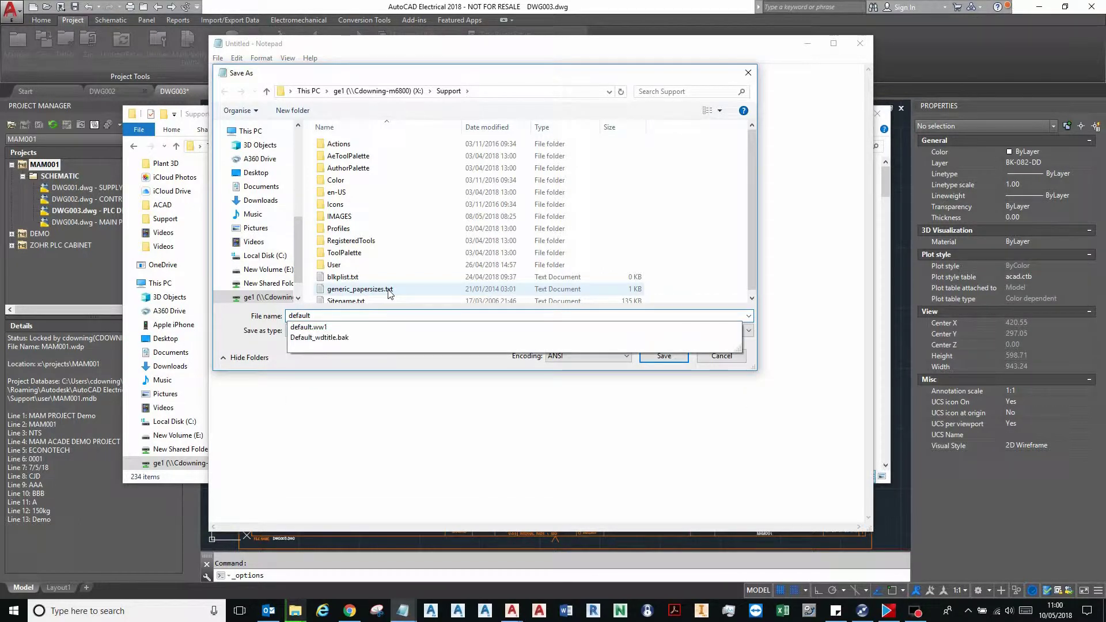
key("Down")
key("Down")
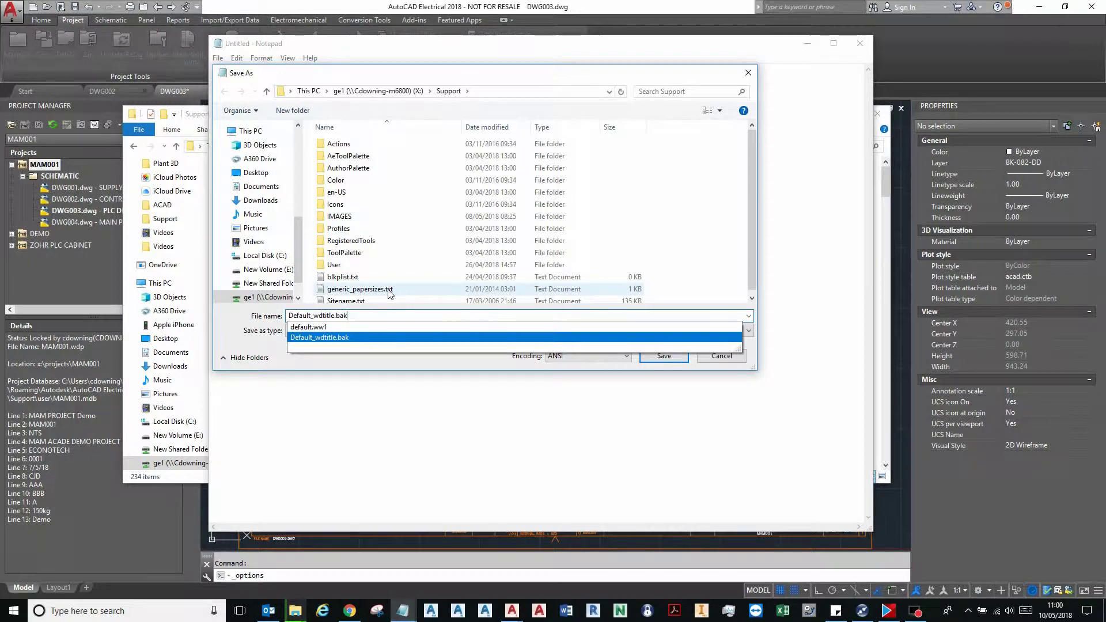
key("BackSpace")
key("BackSpace")
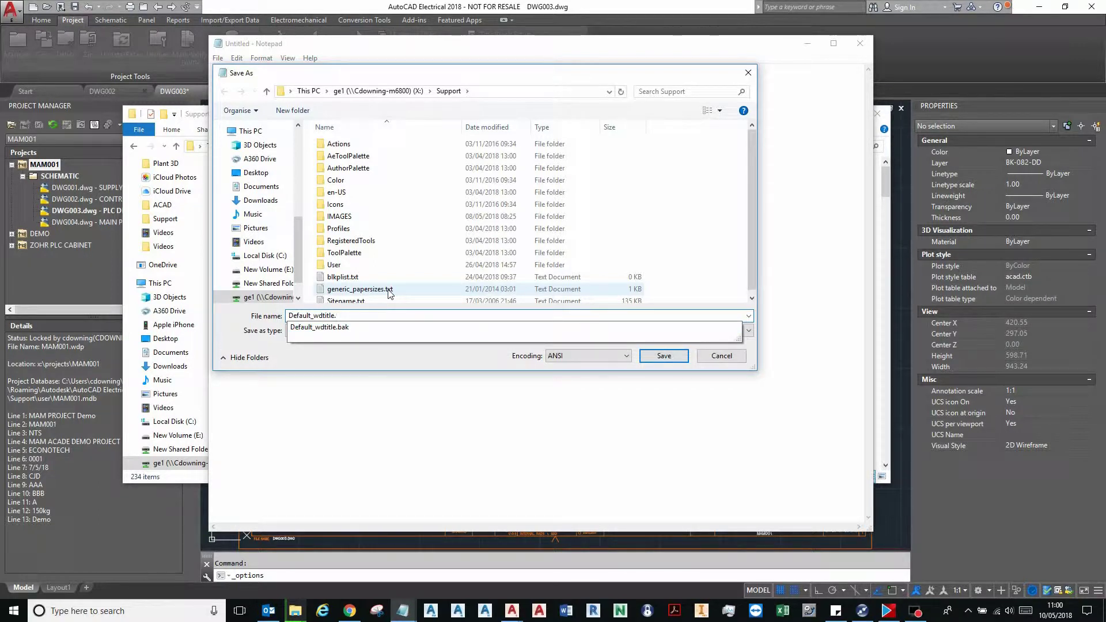
type("wdl")
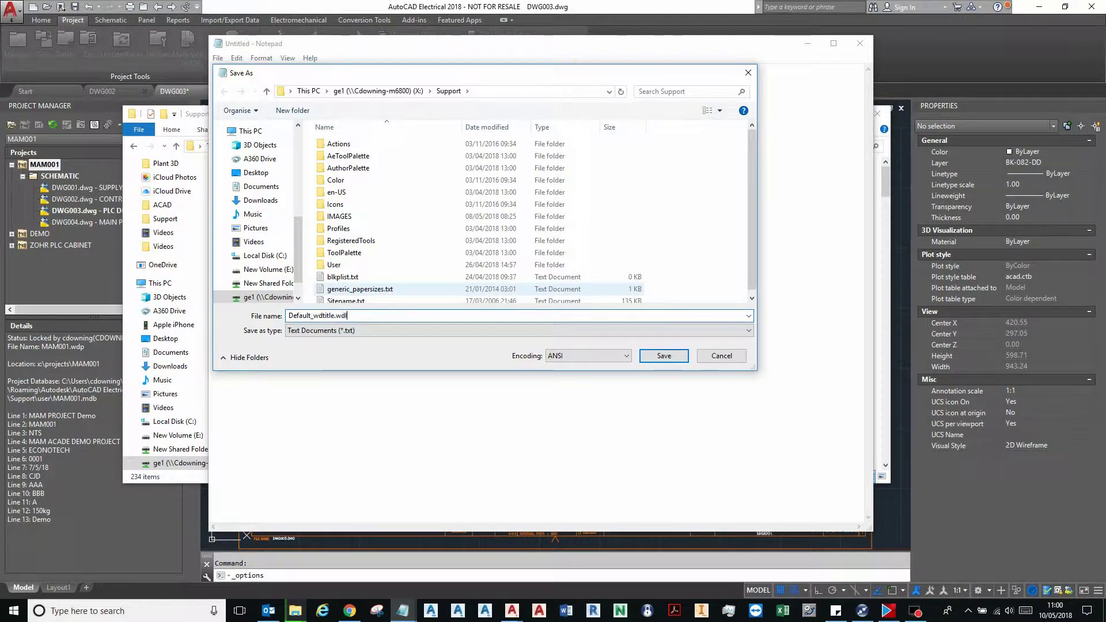
left_click(367, 332)
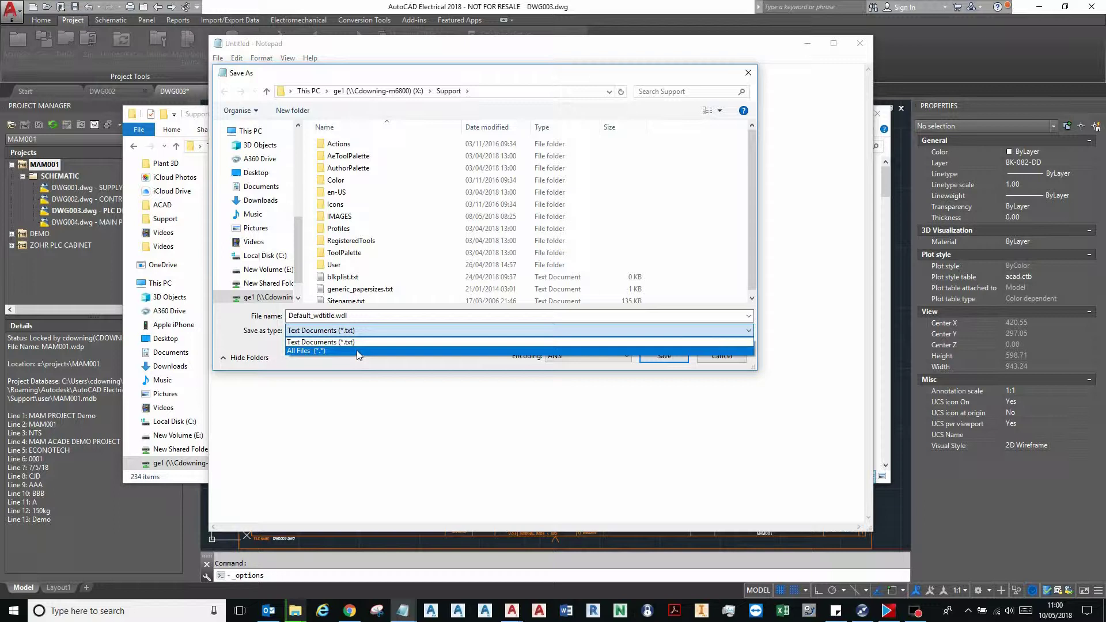
left_click(357, 350)
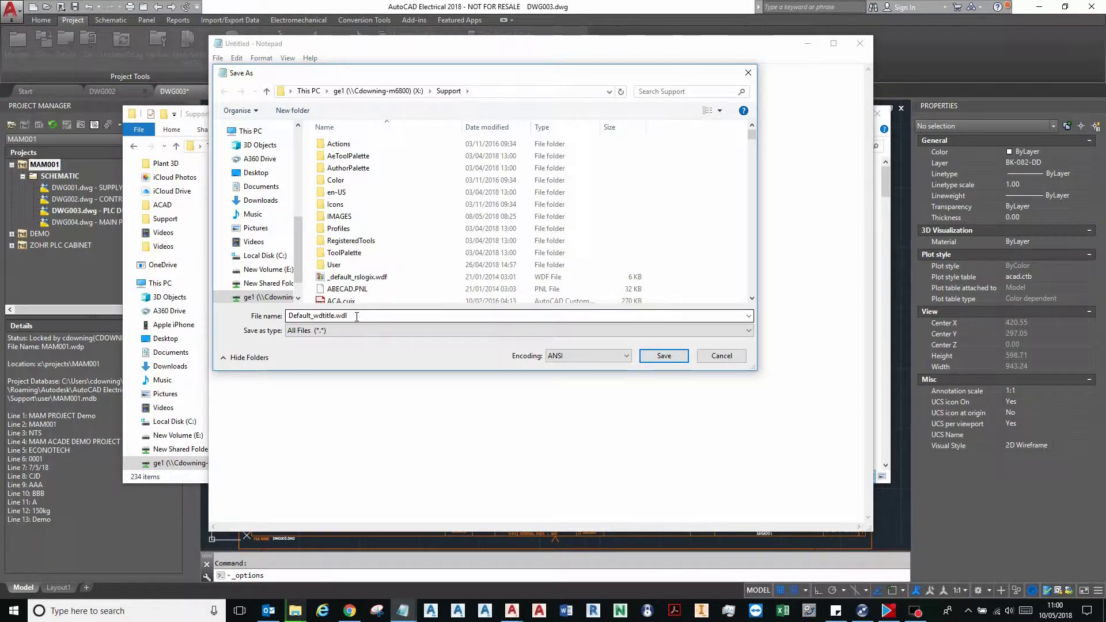
Save the empty Default_wdtitle.wdl, then review the LINE1 and LINE2 prefixes in the untitled note.
left_click(664, 356)
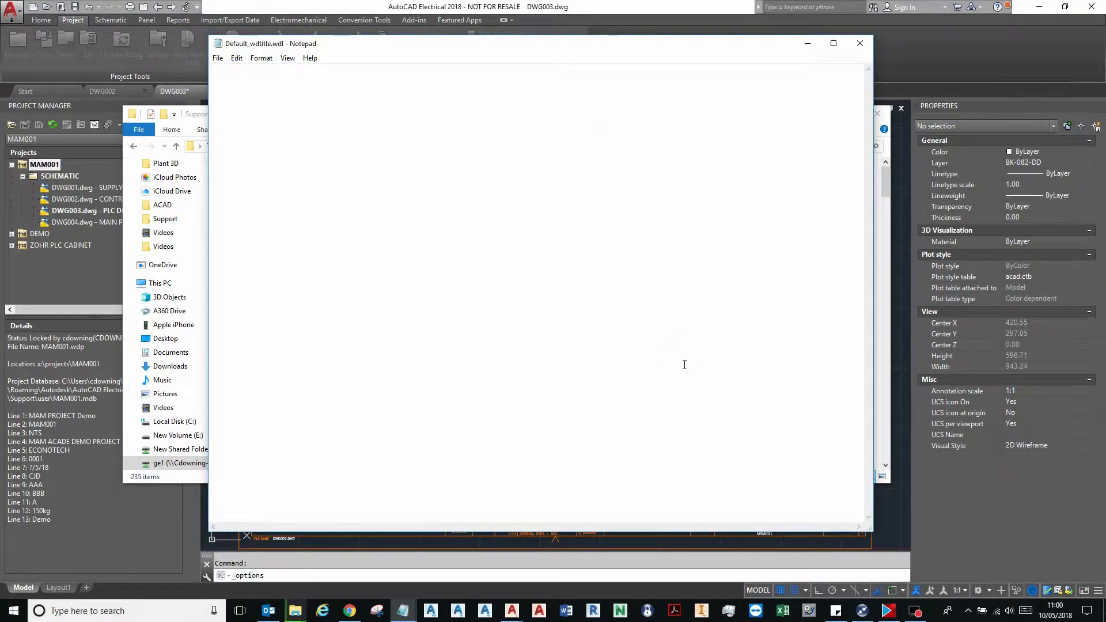
mouse_move(411, 605)
left_click(354, 555)
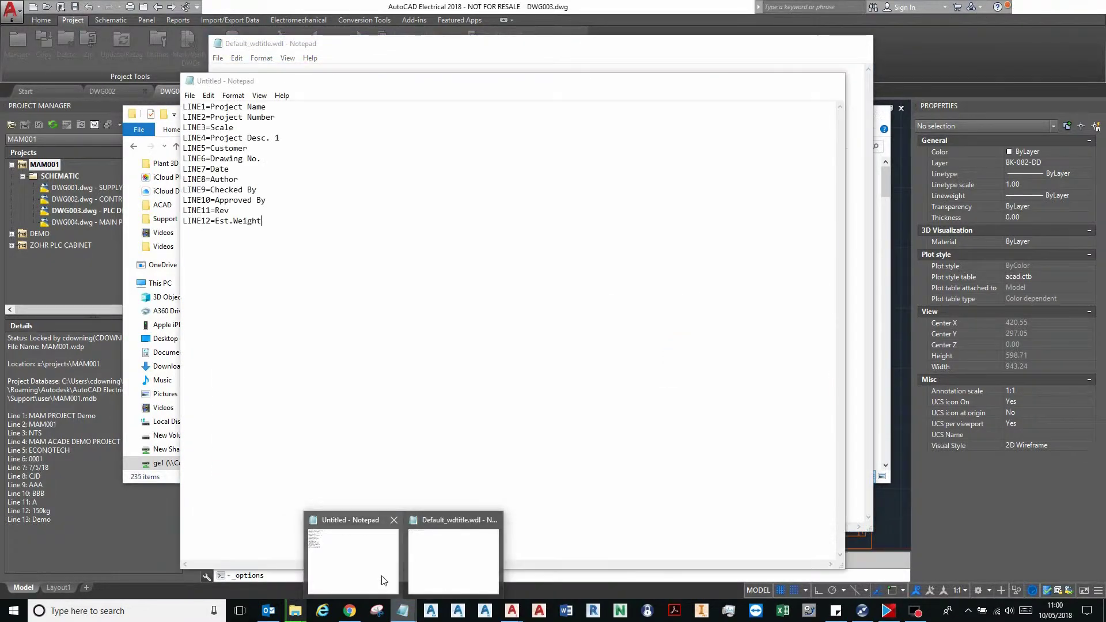
left_click_drag(357, 83, 646, 50)
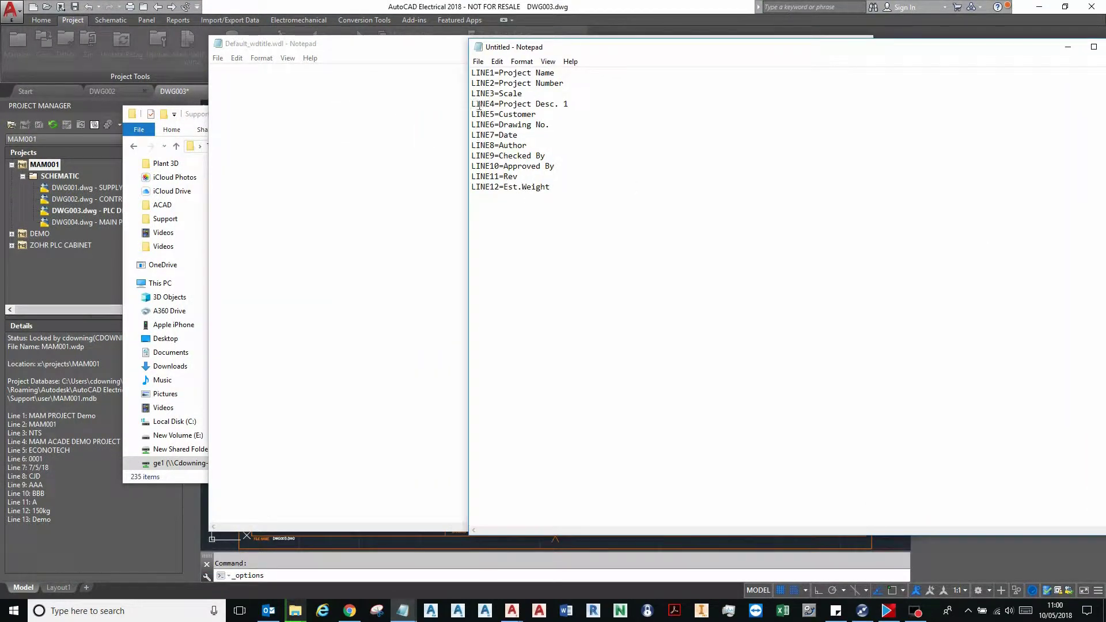
left_click_drag(471, 73, 551, 74)
left_click_drag(470, 84, 563, 84)
left_click(585, 180)
Copy all thirteen LINE entries from the untitled note.
left_click_drag(706, 47, 402, 80)
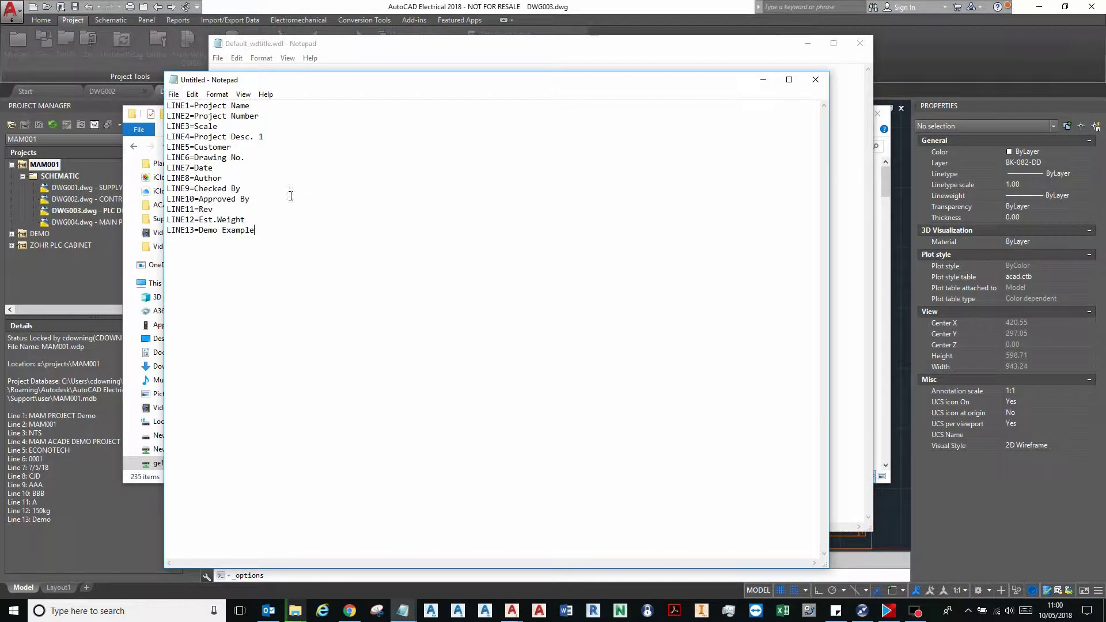
key("ctrl+a")
left_click(271, 230)
key("ctrl+a")
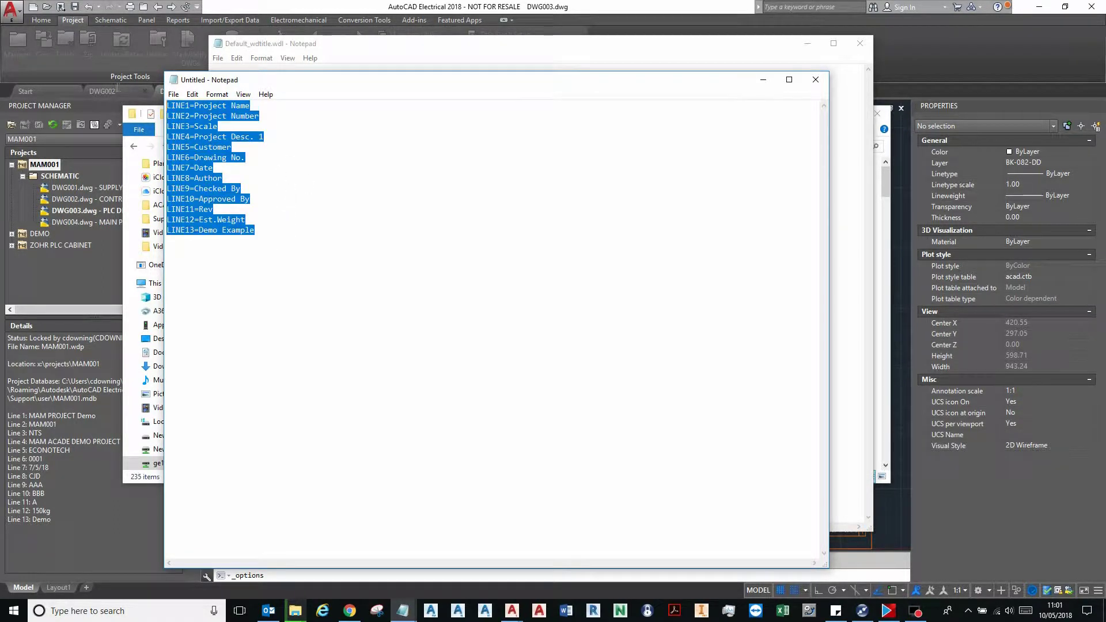
right_click(197, 136)
left_click(231, 172)
Paste the entries into Default_wdtitle.wdl, save it, and close the untitled note.
left_click(701, 41)
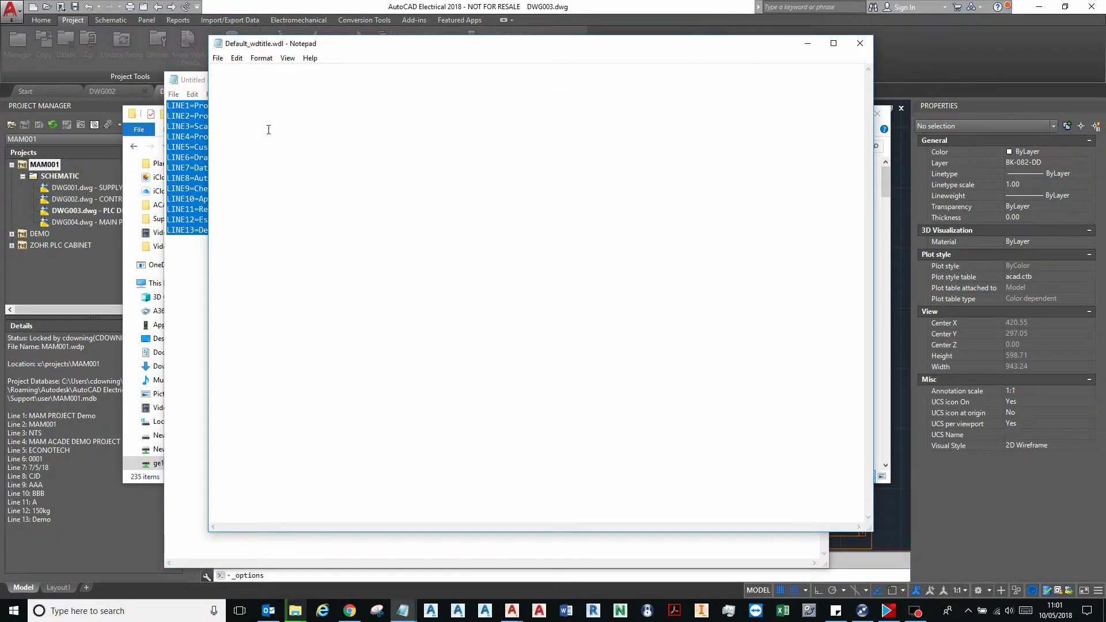
left_click(268, 130)
right_click(269, 130)
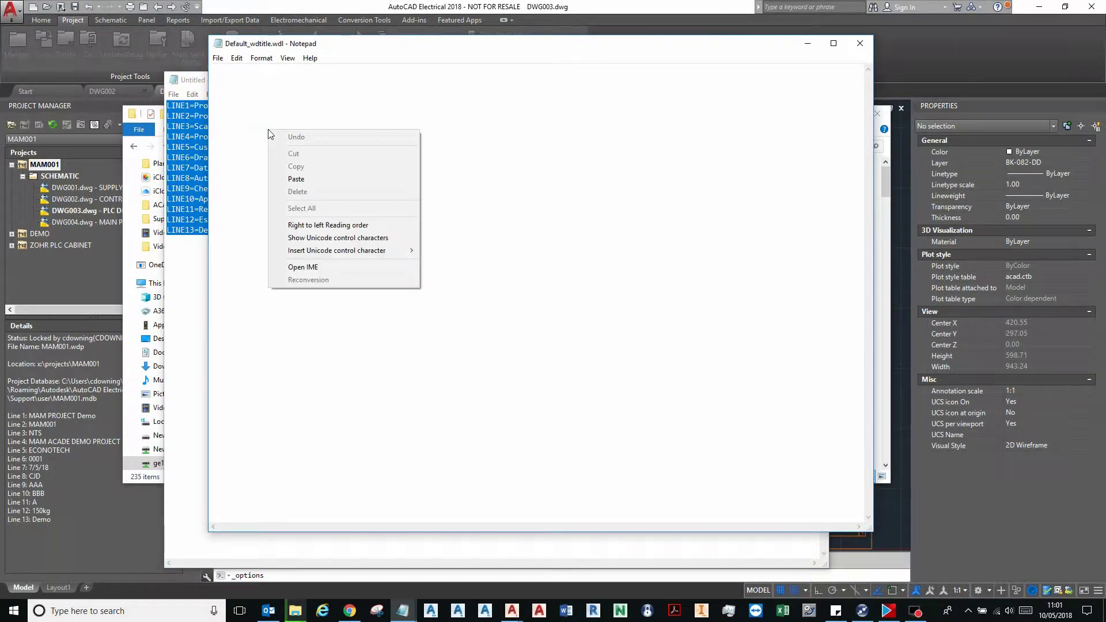
left_click(320, 176)
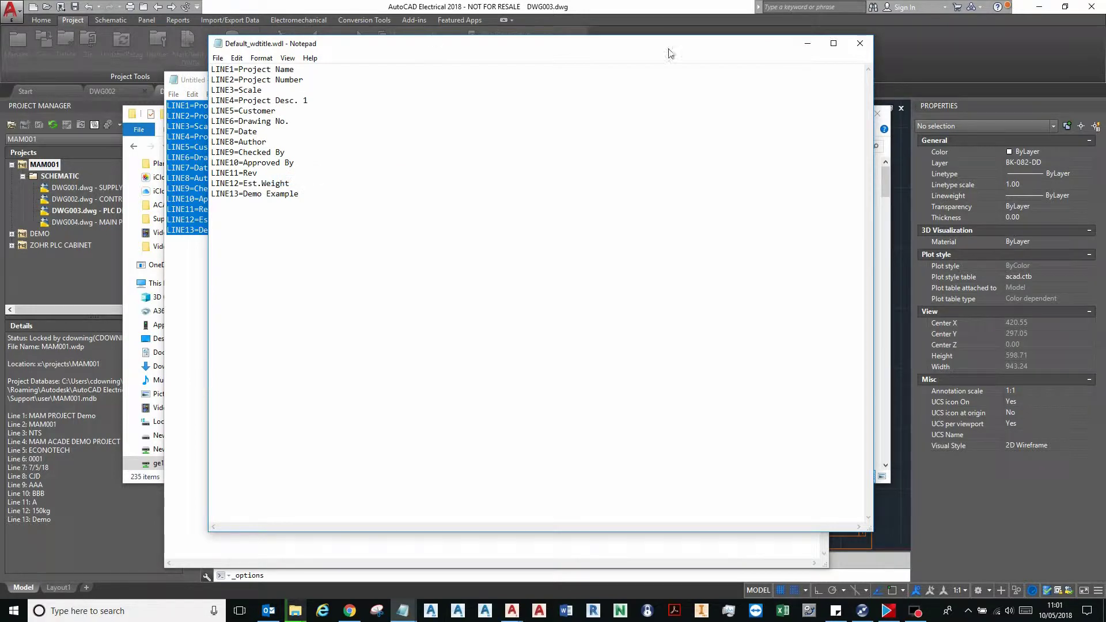
left_click(218, 58)
left_click_drag(323, 43, 335, 47)
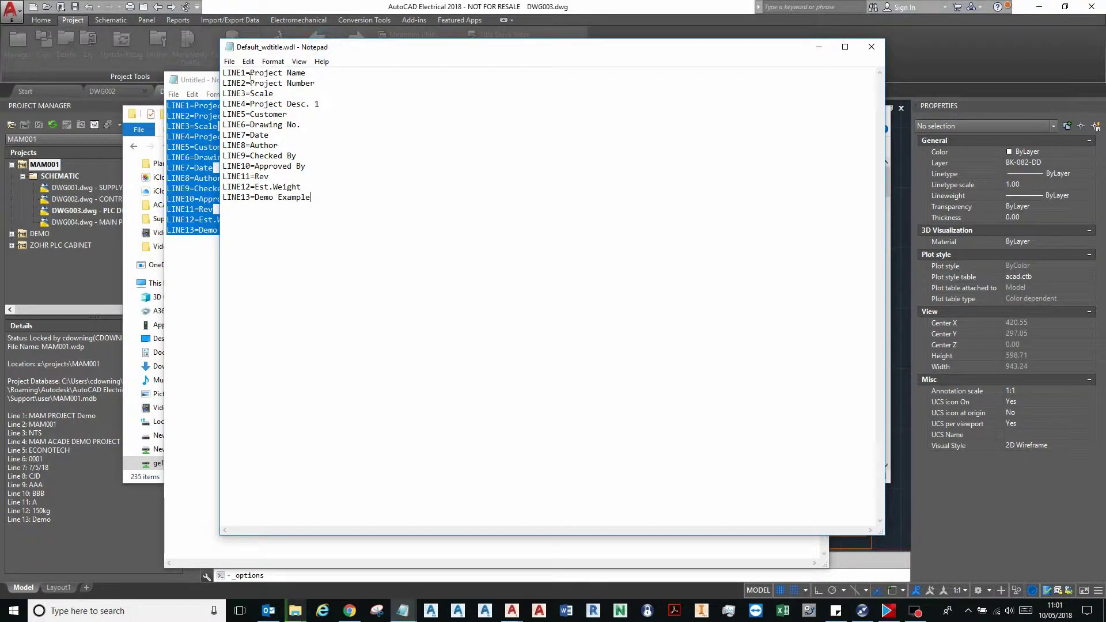
left_click(205, 84)
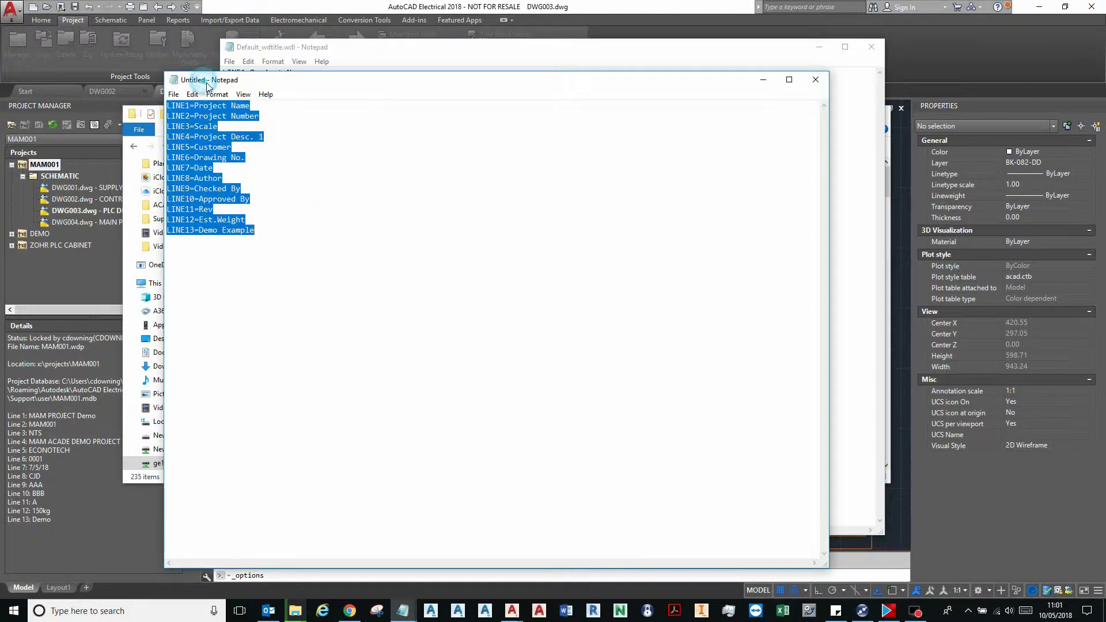
left_click(816, 79)
Discard the untitled note, close Notepad and the Support folder, and confirm Options.
left_click(576, 306)
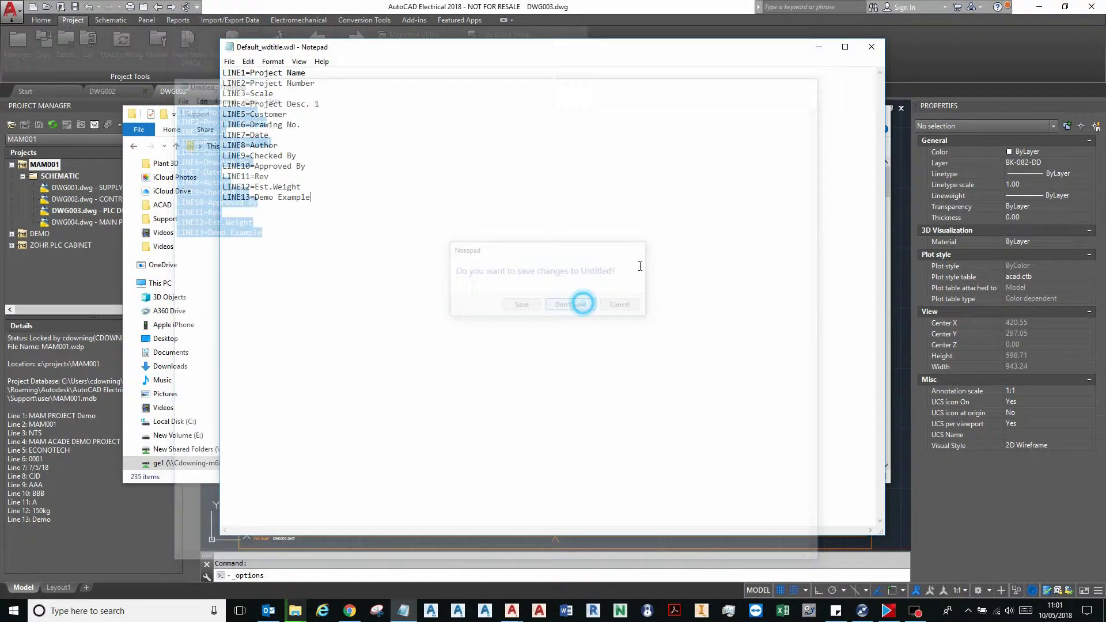
left_click(871, 47)
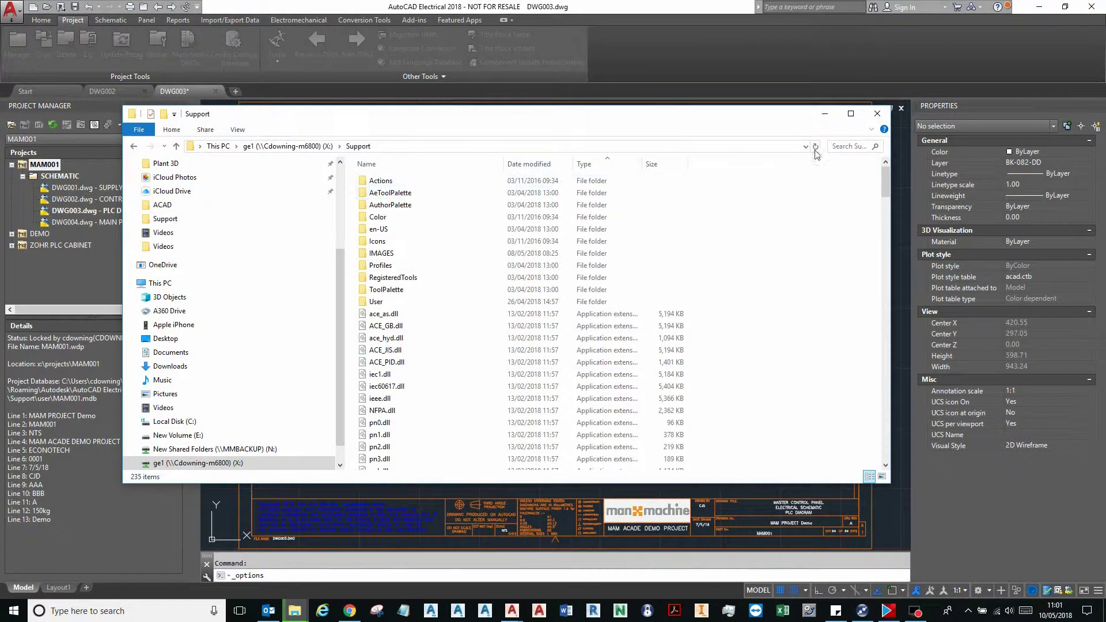
left_click(877, 114)
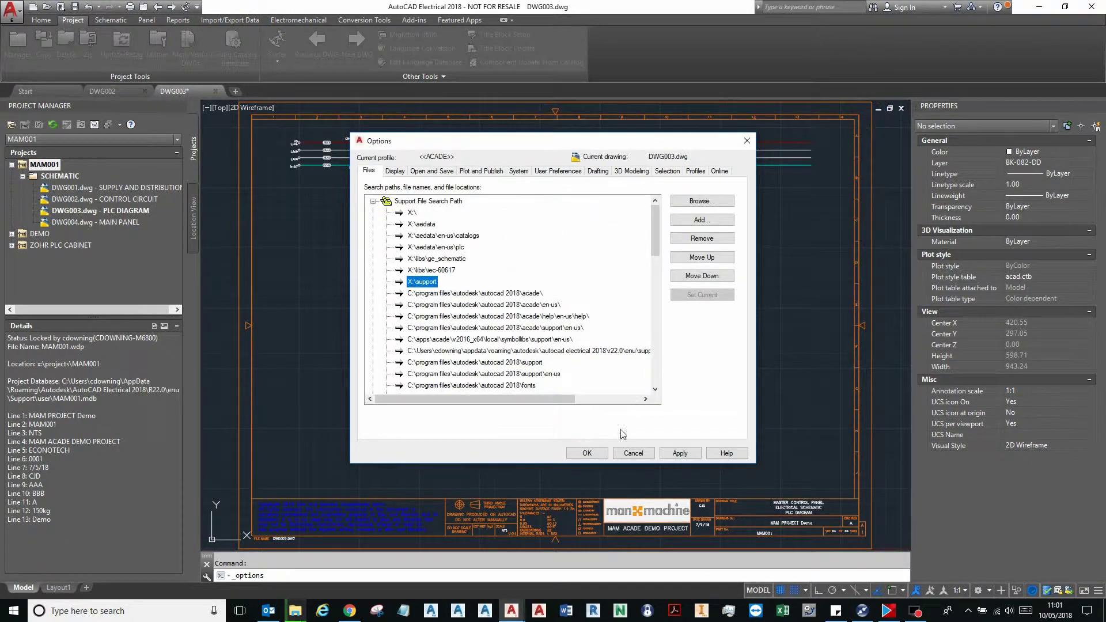
left_click(586, 453)
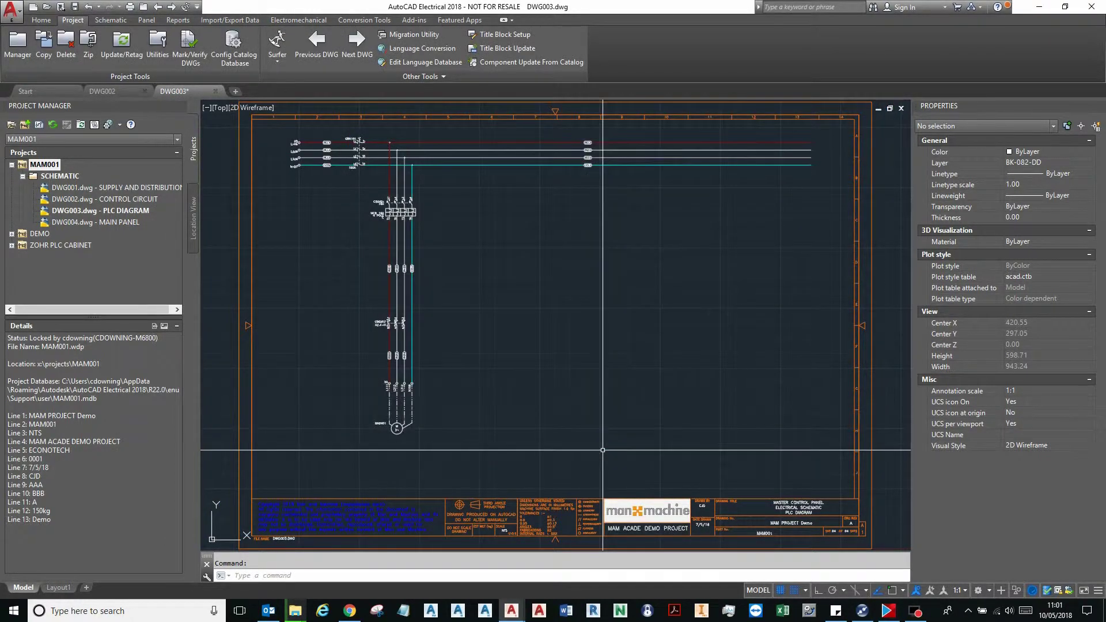
Reopen MAM001's Project Description, check both pages, and edit the Project Name value.
right_click(41, 166)
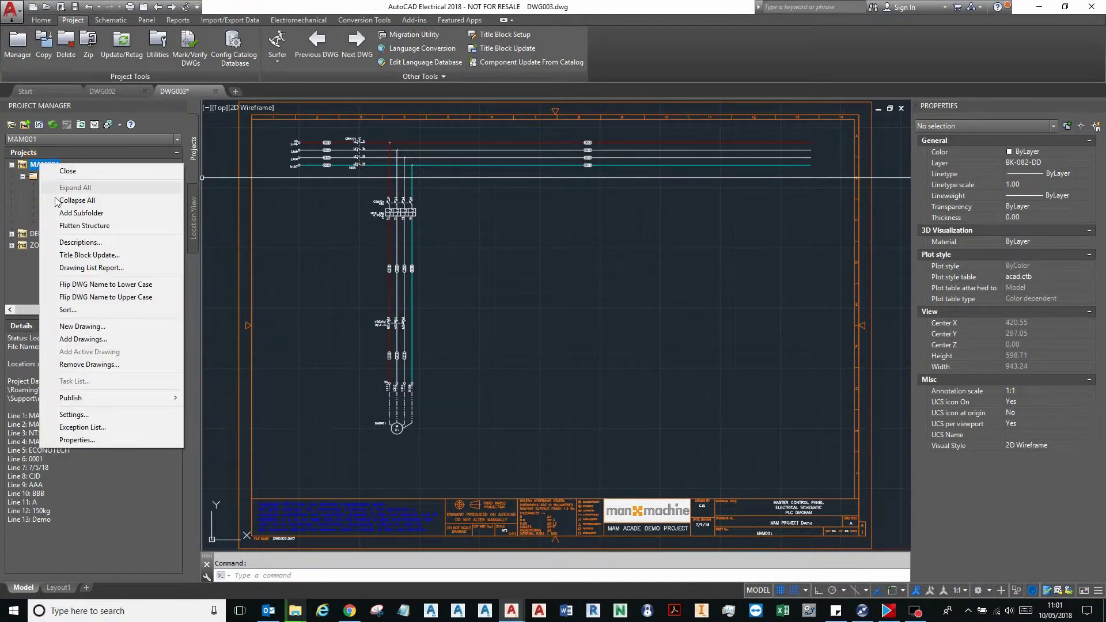
left_click(79, 242)
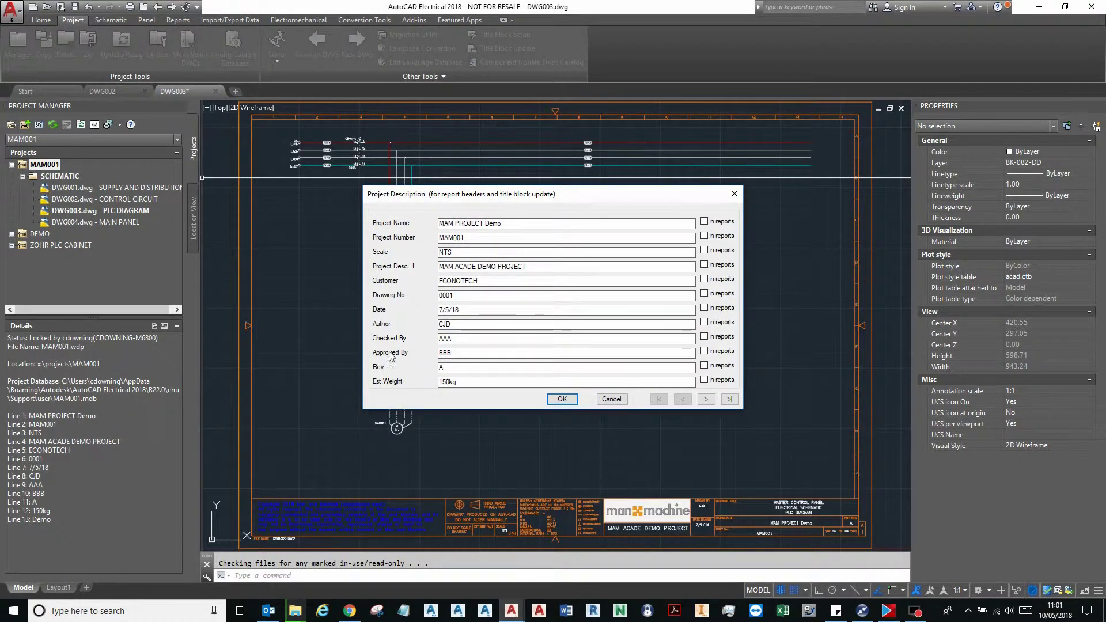
left_click(707, 399)
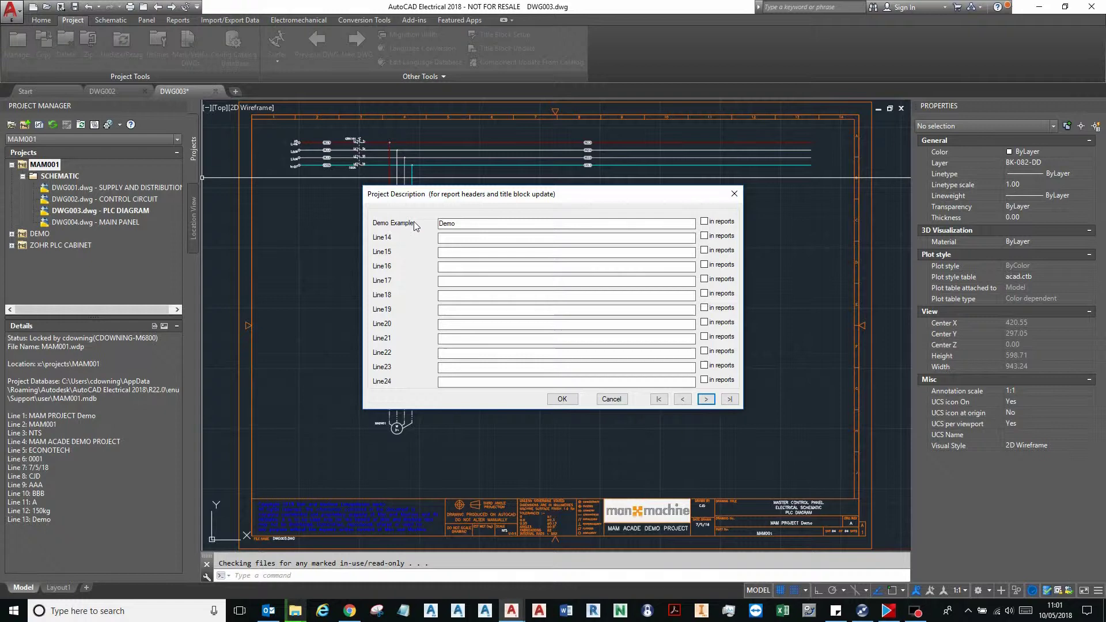
left_click(684, 400)
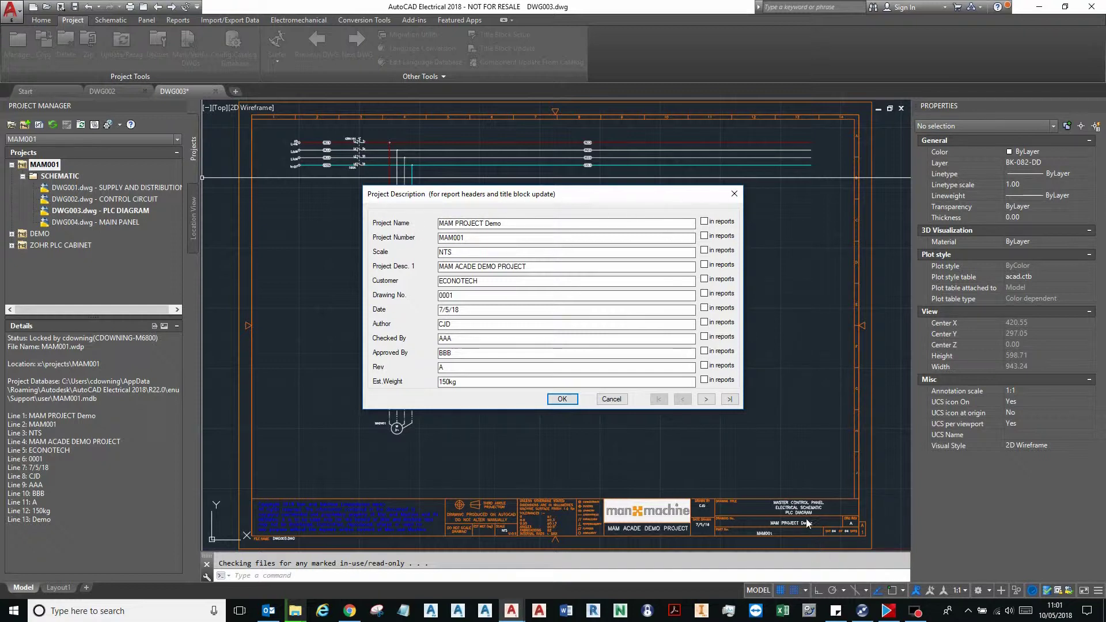
left_click(527, 223)
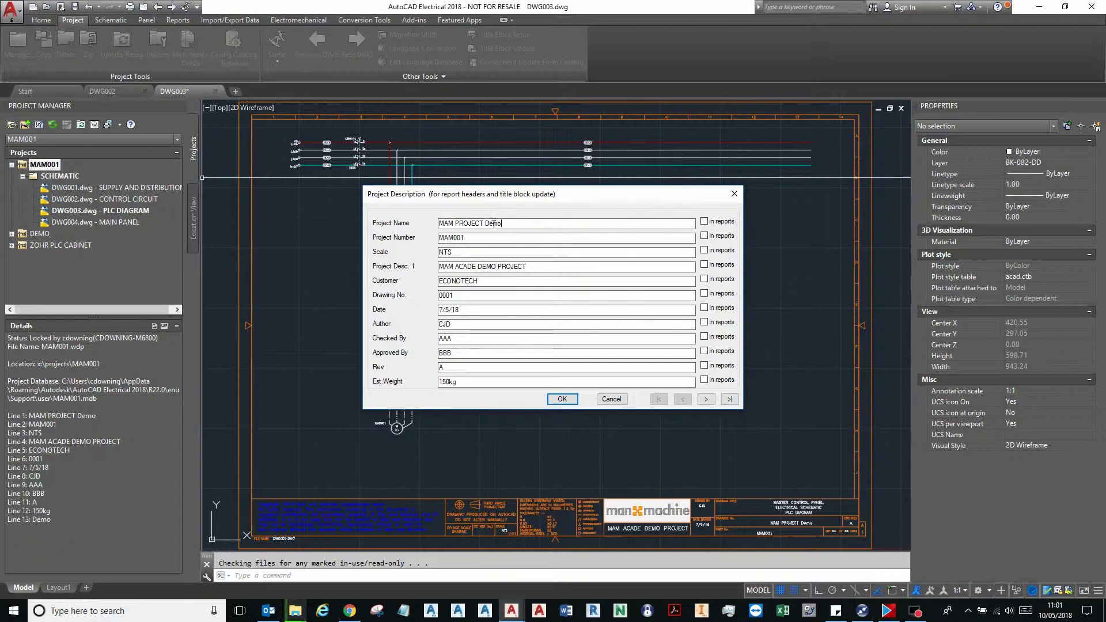
left_click(509, 224)
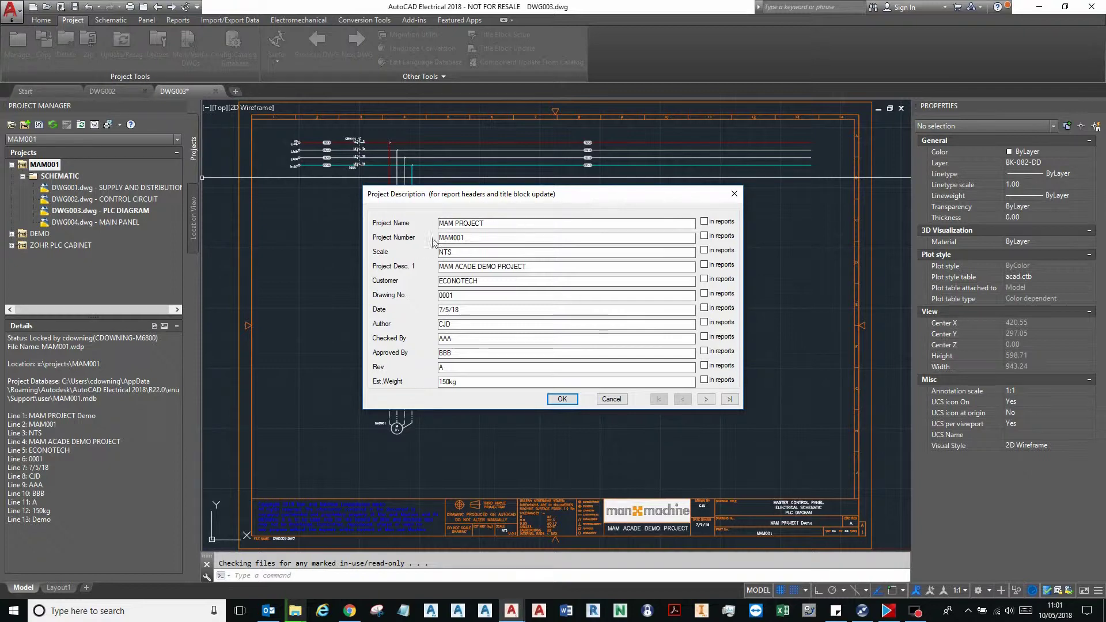
Save the descriptions and run a project-wide Title Block Update on all four drawings.
left_click(562, 399)
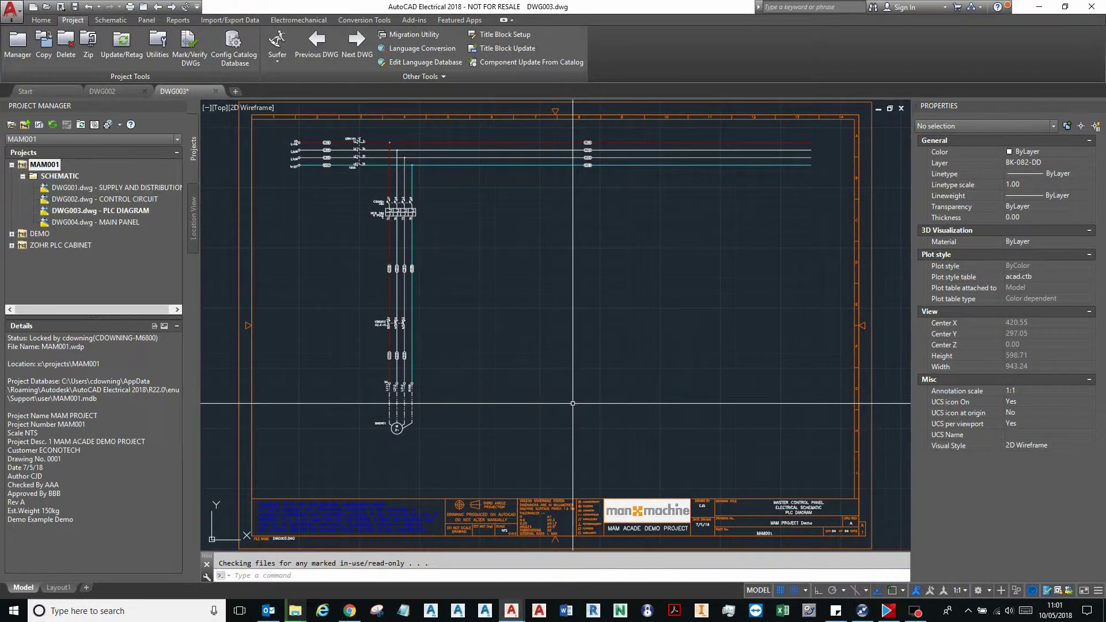
left_click(532, 49)
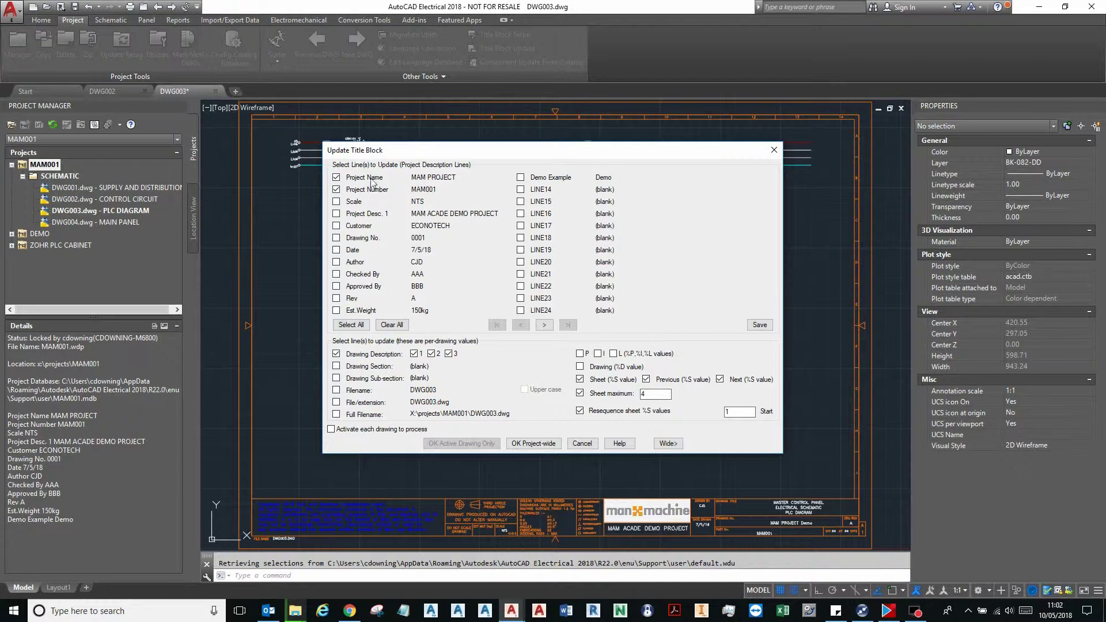
left_click(534, 443)
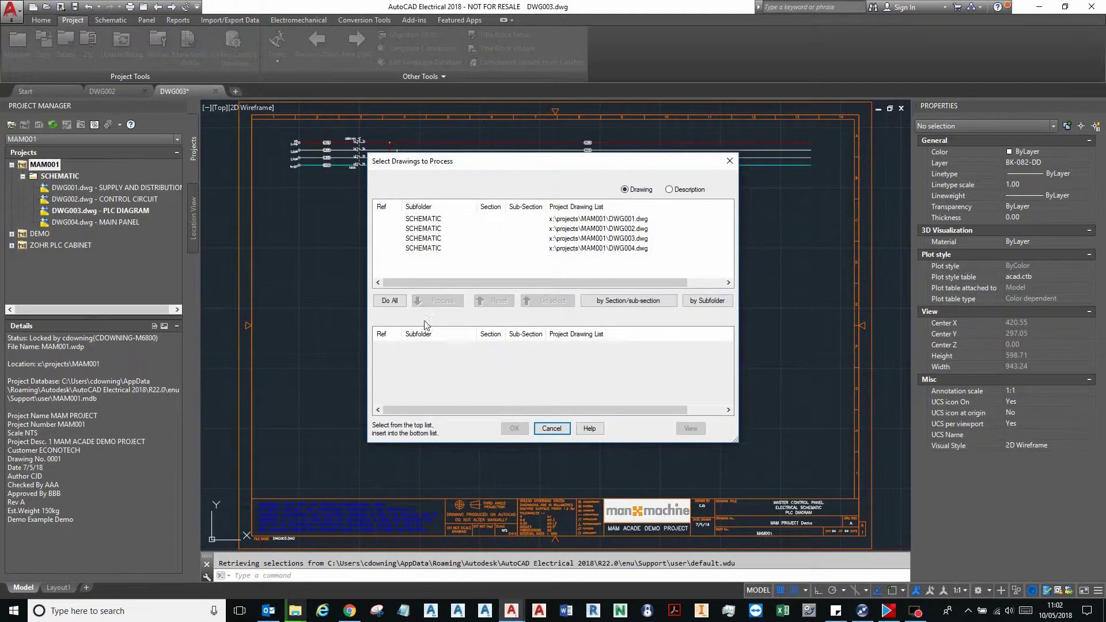
left_click(390, 301)
left_click(513, 427)
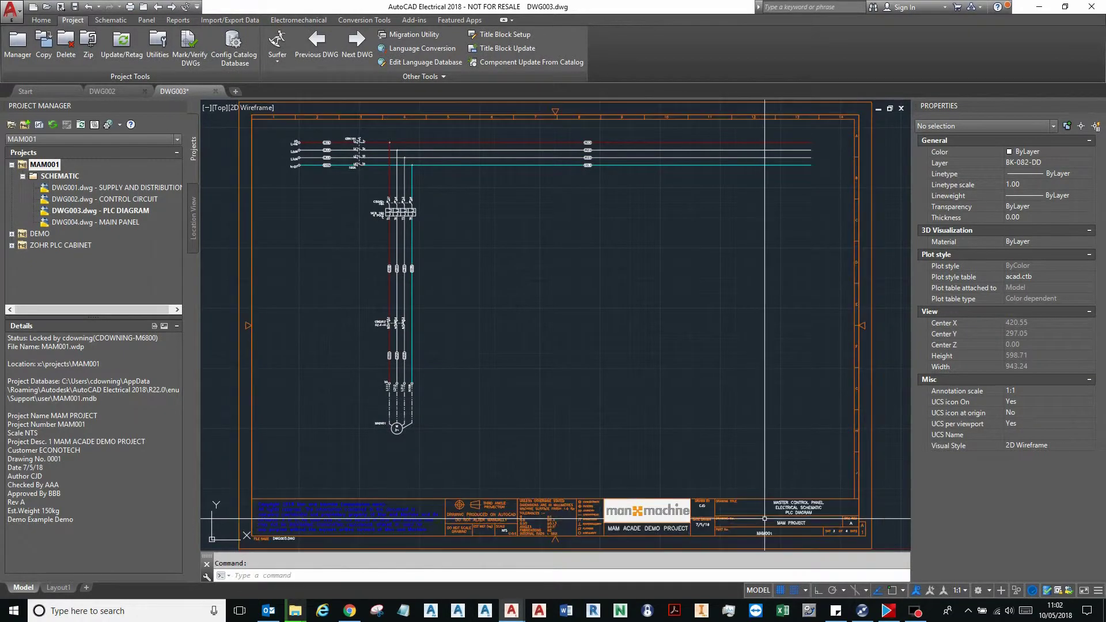
Switch to DWG002 and frame the full sheet to check its MAM PROJECT title block.
left_click(122, 91)
scroll(404, 368, "up", 4)
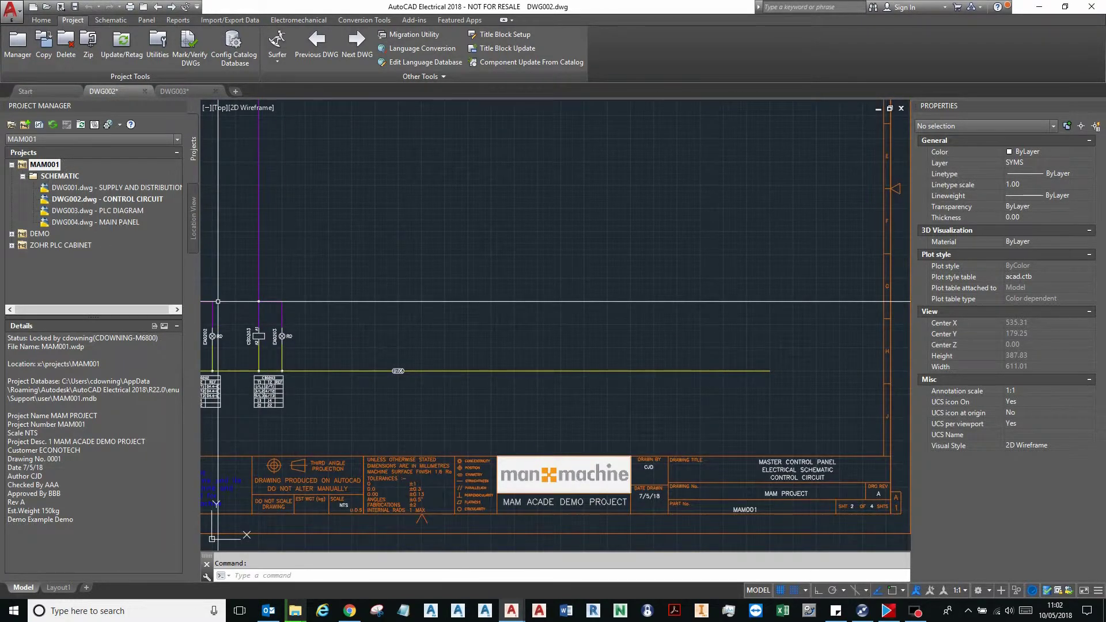
scroll(702, 445, "down", 4)
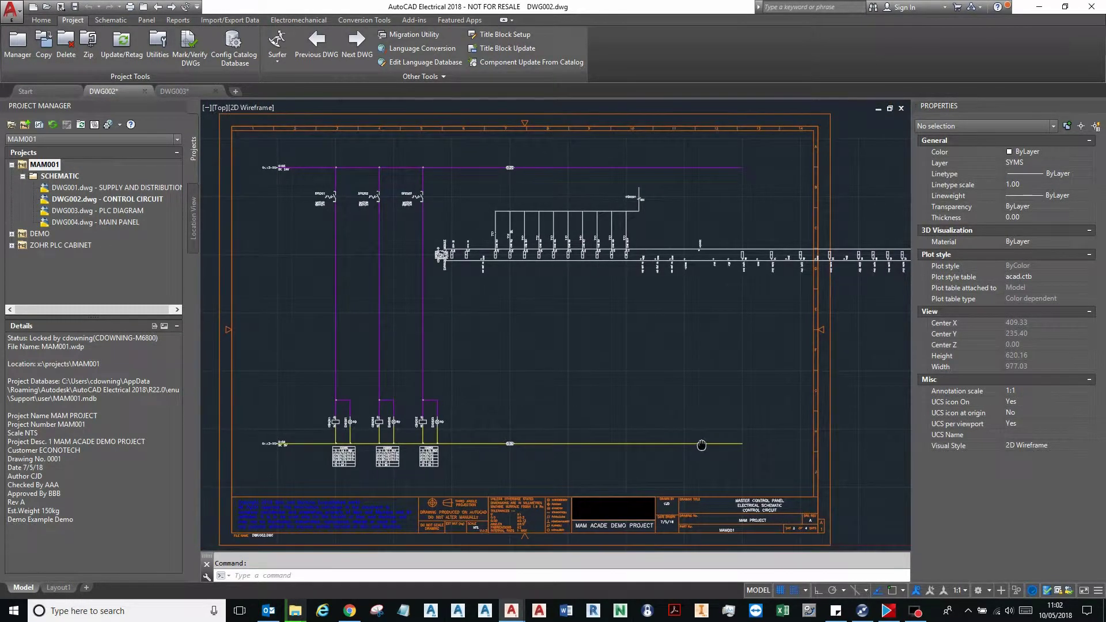
middle_click_drag(702, 446, 724, 443)
left_click(317, 43)
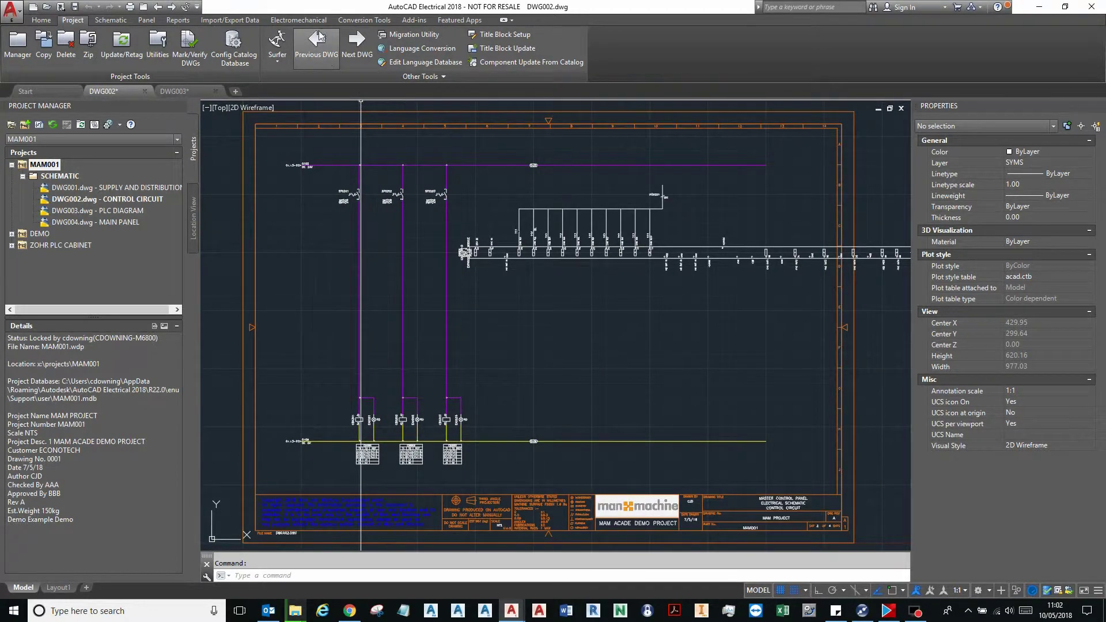